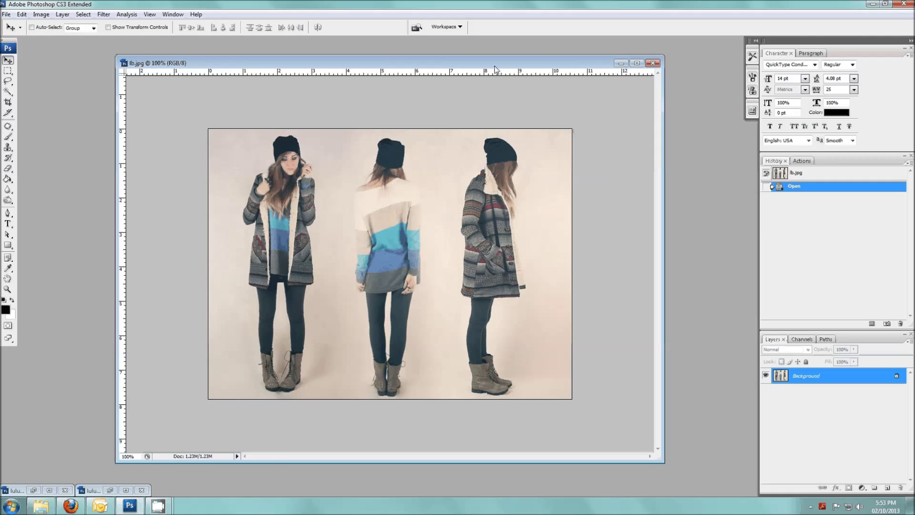
Move the finished lb.jpg example window aside and minimize it
{"action": "left_click_drag", "start_coordinate": [495, 64], "coordinate": [461, 57]}
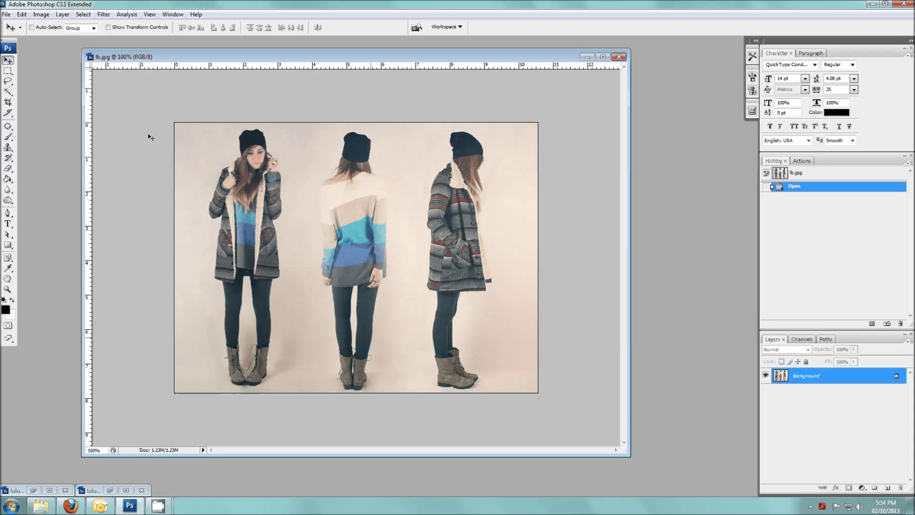
{"action": "left_click", "coordinate": [587, 57]}
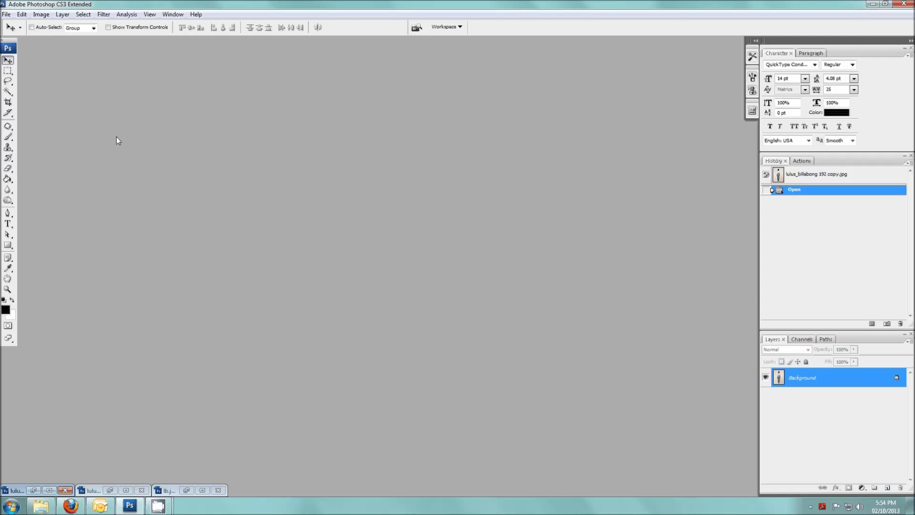
Create a new blank document 700 pixels wide by 500 pixels high
{"action": "left_click", "coordinate": [11, 17]}
{"action": "left_click", "coordinate": [21, 23]}
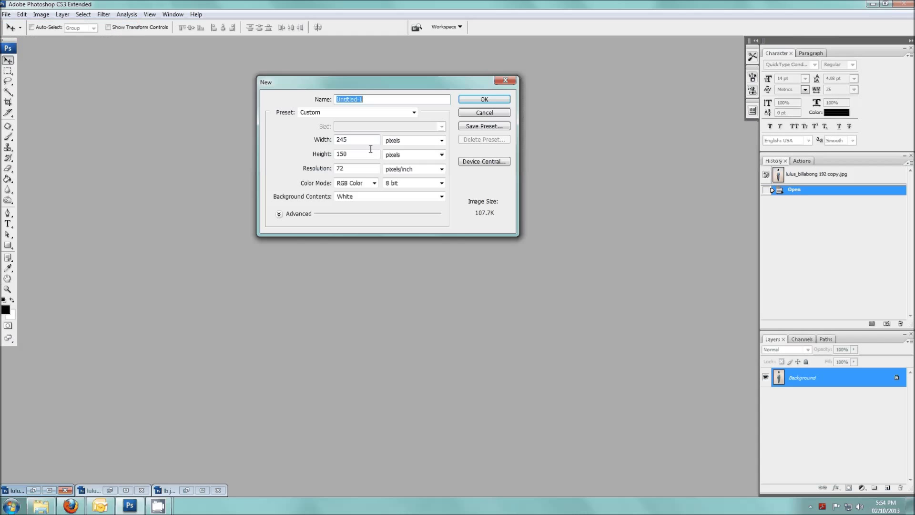
{"action": "key", "text": "Tab"}
{"action": "key", "text": "Tab"}
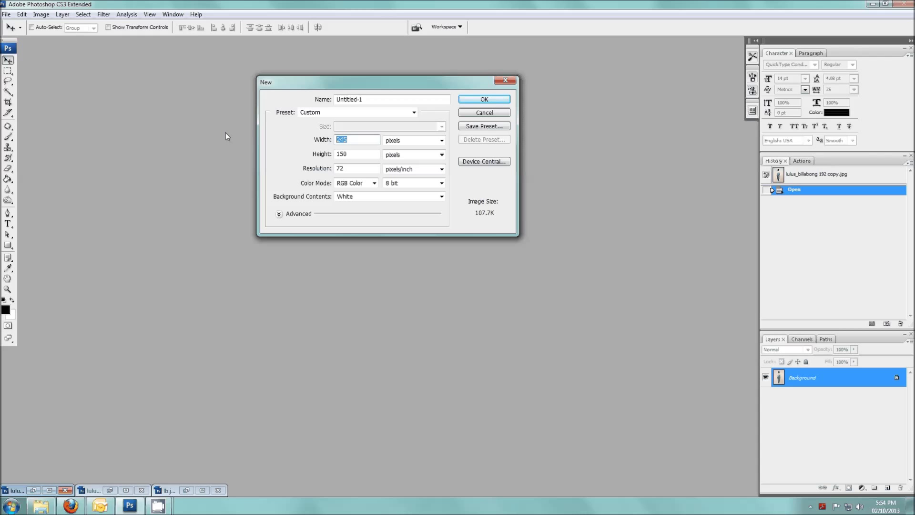
{"action": "type", "text": "700"}
{"action": "key", "text": "Tab"}
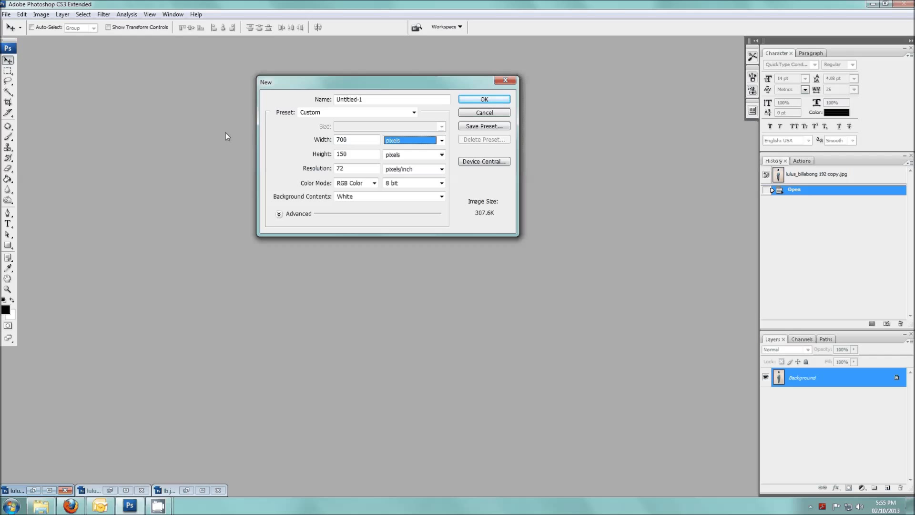
{"action": "key", "text": "Tab"}
{"action": "type", "text": "500"}
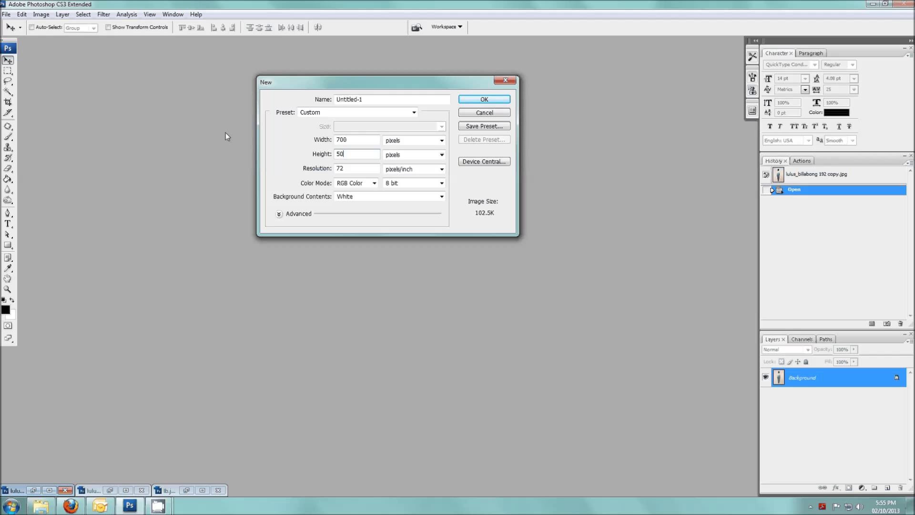
{"action": "key", "text": "Return"}
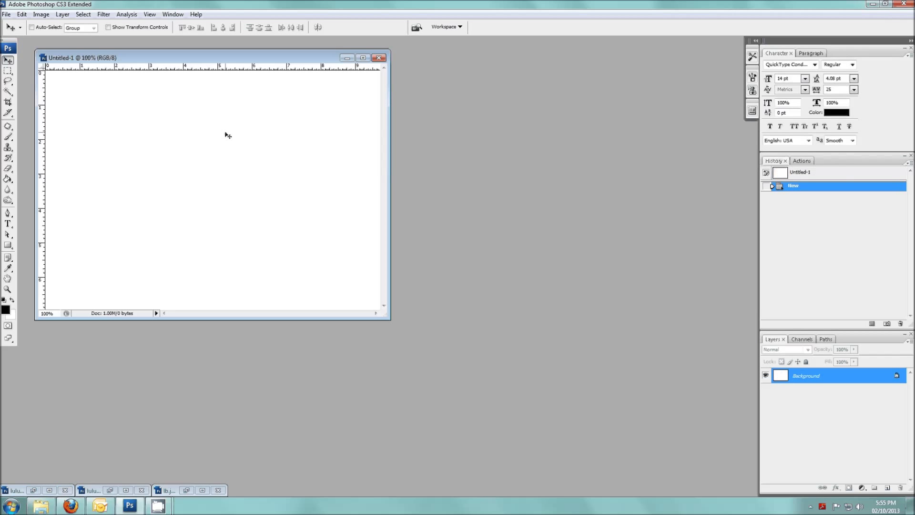
Reposition and enlarge the Untitled-1 canvas window
{"action": "left_click_drag", "start_coordinate": [293, 58], "coordinate": [323, 59]}
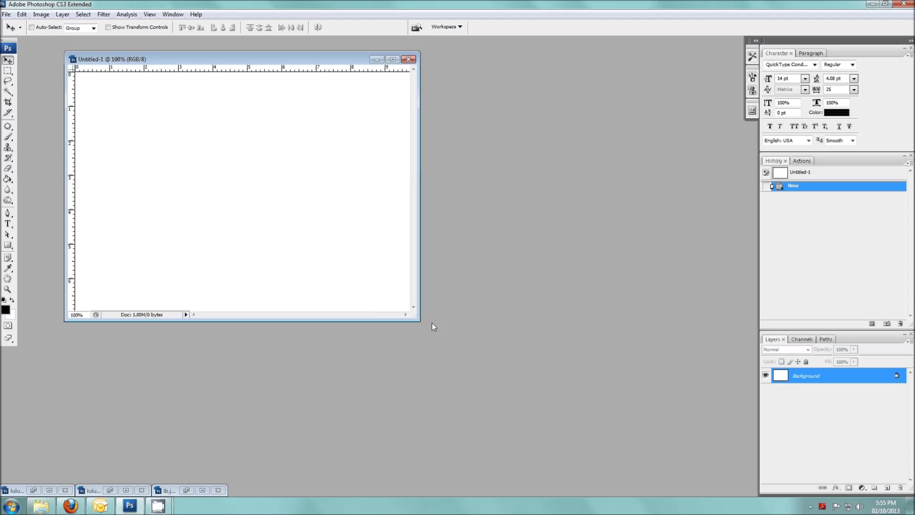
{"action": "left_click_drag", "start_coordinate": [423, 324], "coordinate": [652, 403]}
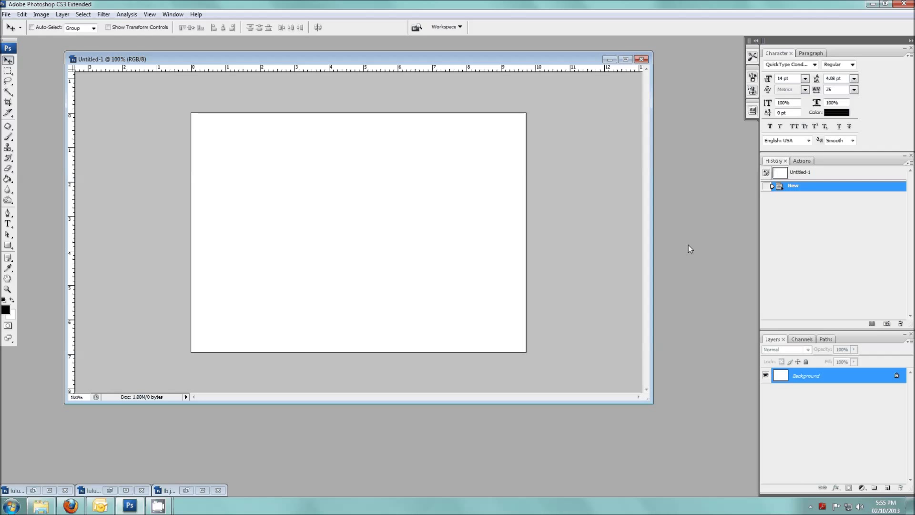
{"action": "left_click_drag", "start_coordinate": [427, 56], "coordinate": [459, 57]}
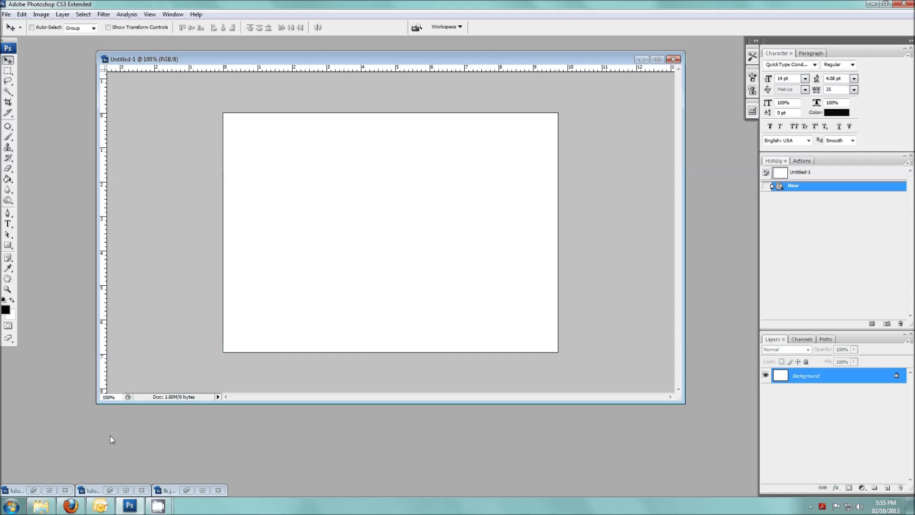
Restore the two lulus_billabong outfit photos and arrange them beside the canvas
{"action": "left_click", "coordinate": [34, 490]}
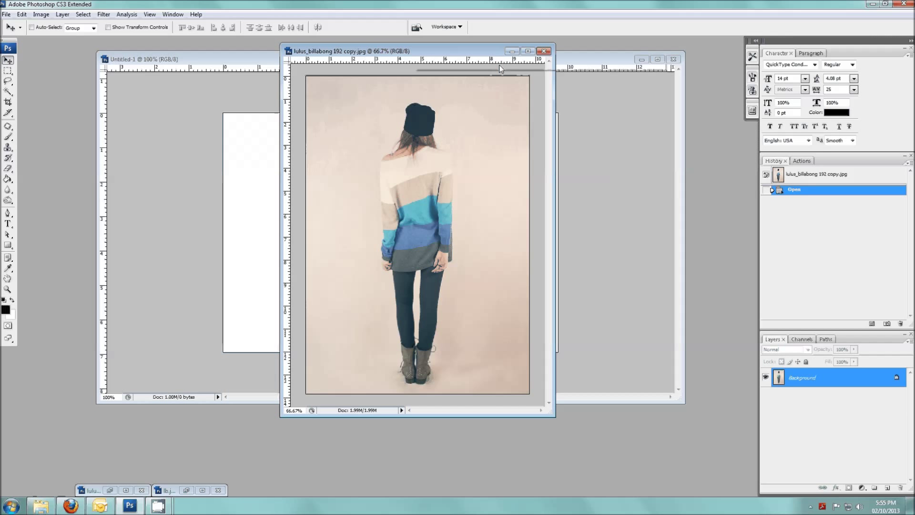
{"action": "left_click", "coordinate": [111, 491]}
{"action": "left_click", "coordinate": [110, 490]}
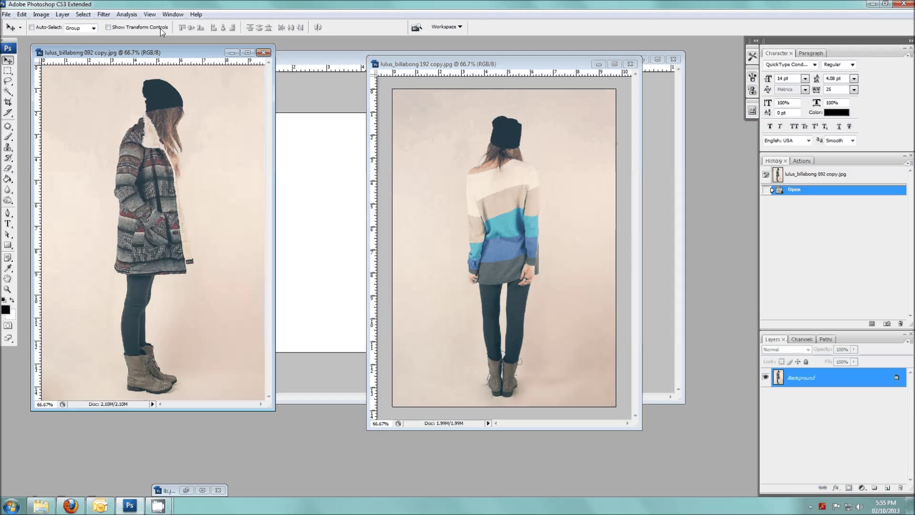
{"action": "left_click_drag", "start_coordinate": [182, 52], "coordinate": [189, 63]}
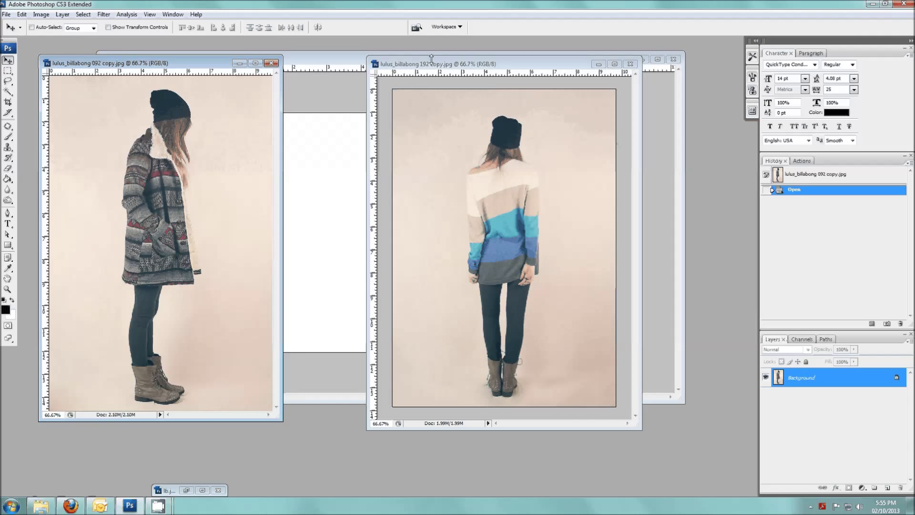
{"action": "left_click_drag", "start_coordinate": [432, 58], "coordinate": [511, 72]}
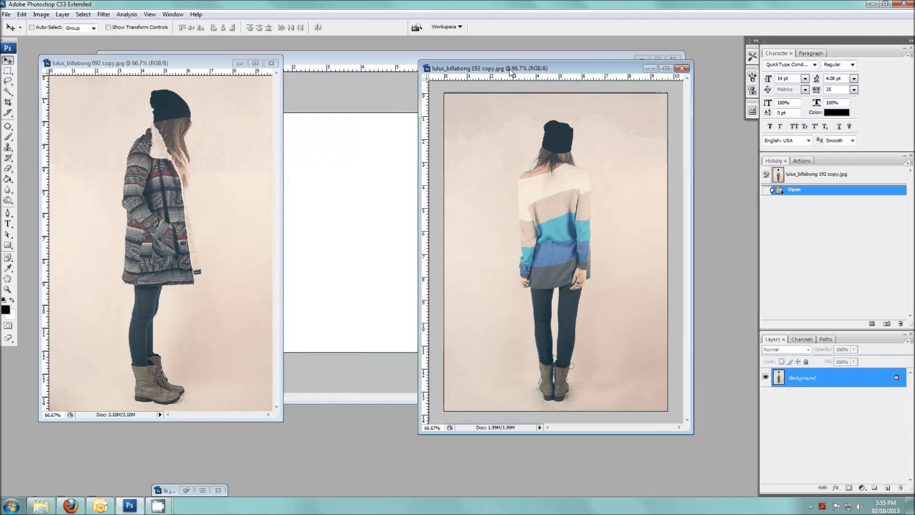
Zoom the 192 copy back-view photo to 100% and reposition its window
{"action": "left_click", "coordinate": [8, 289]}
{"action": "left_click", "coordinate": [535, 176]}
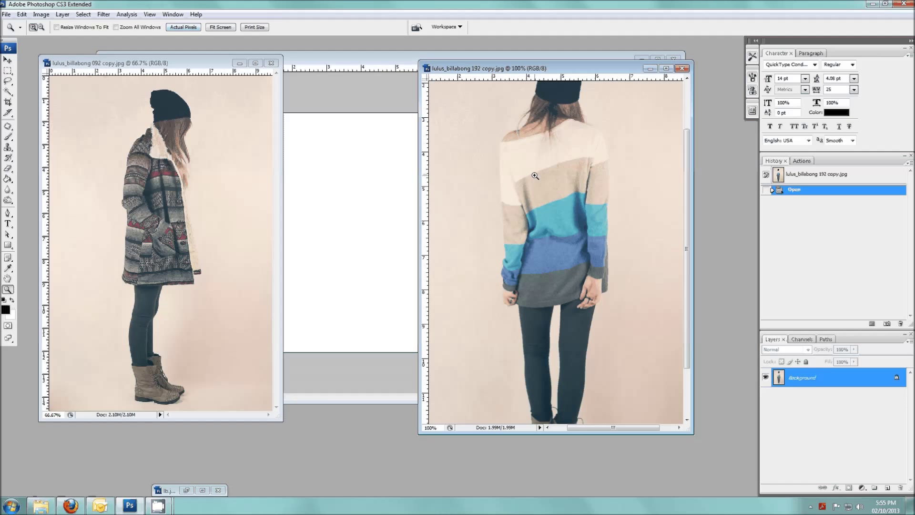
{"action": "left_click_drag", "start_coordinate": [551, 71], "coordinate": [518, 98]}
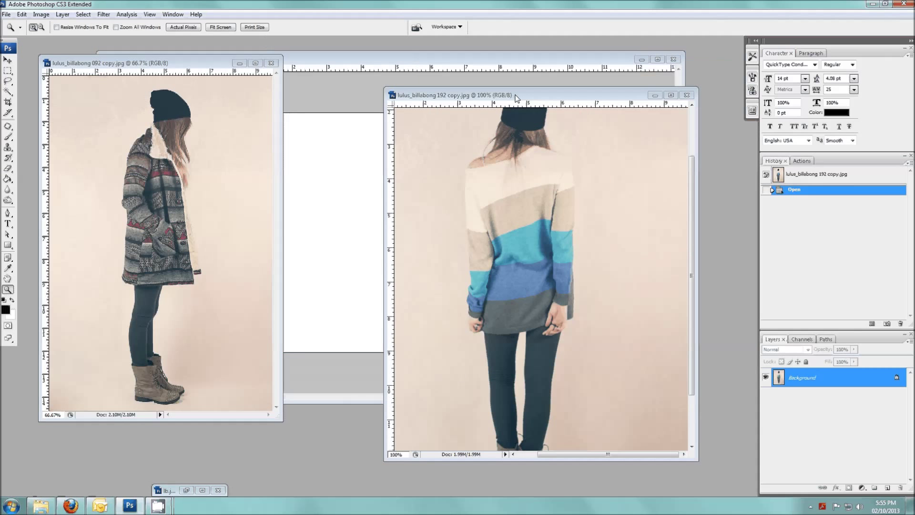
{"action": "left_click", "coordinate": [41, 15]}
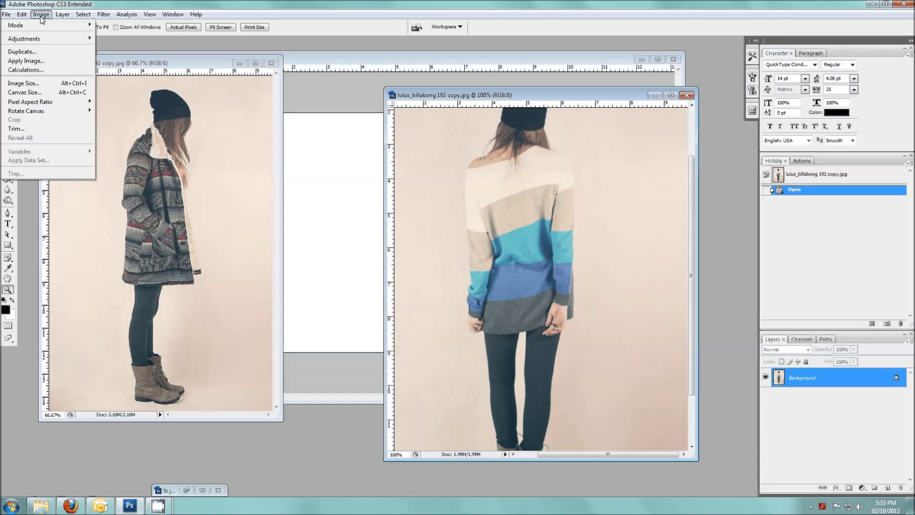
Resize the back-view photo to 400 pixels wide with proportions constrained
{"action": "left_click", "coordinate": [38, 86]}
{"action": "left_click", "coordinate": [549, 165]}
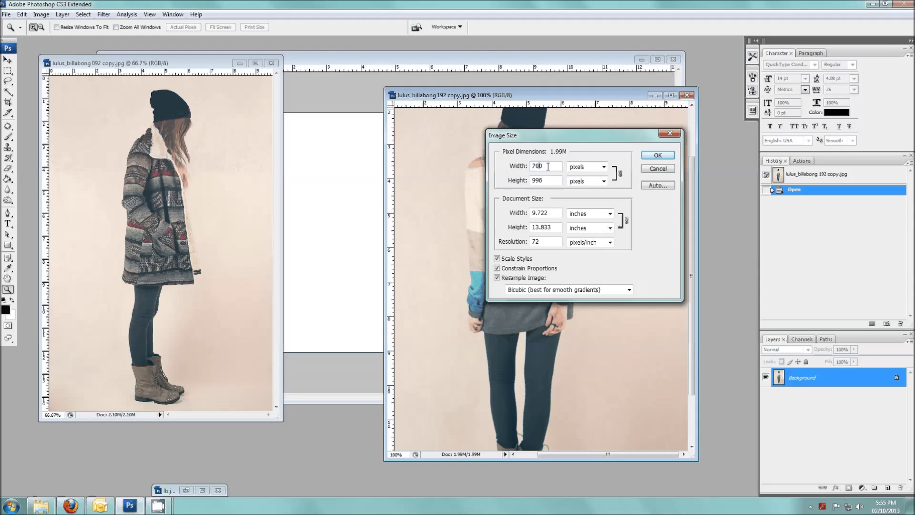
{"action": "left_click_drag", "start_coordinate": [549, 166], "coordinate": [515, 183]}
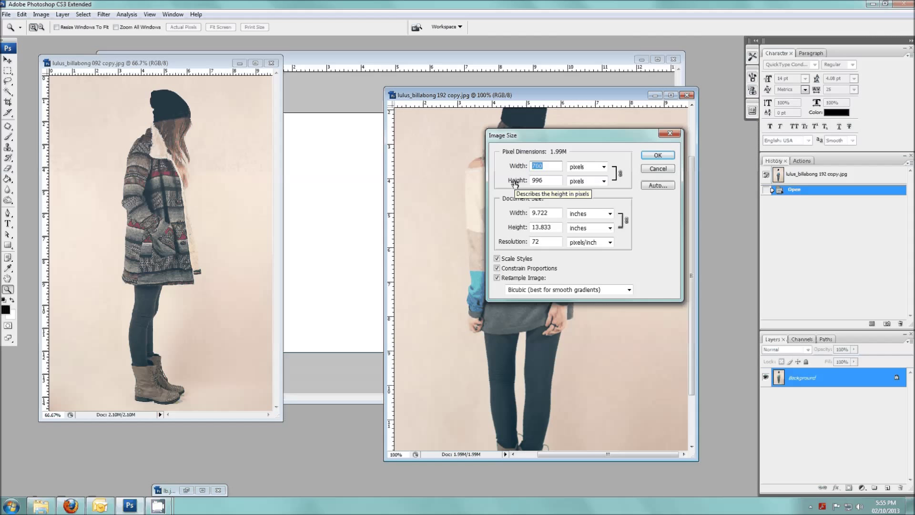
{"action": "type", "text": "35"}
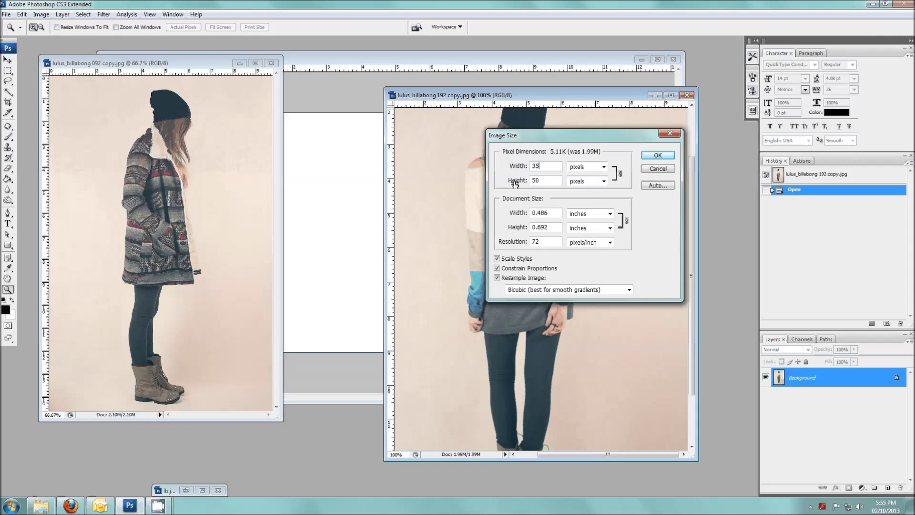
{"action": "key", "text": "BackSpace"}
{"action": "key", "text": "BackSpace"}
{"action": "type", "text": "4"}
{"action": "key", "text": "Return"}
Resize the side-view photo to 400 × 601 pixels
{"action": "left_click", "coordinate": [178, 64]}
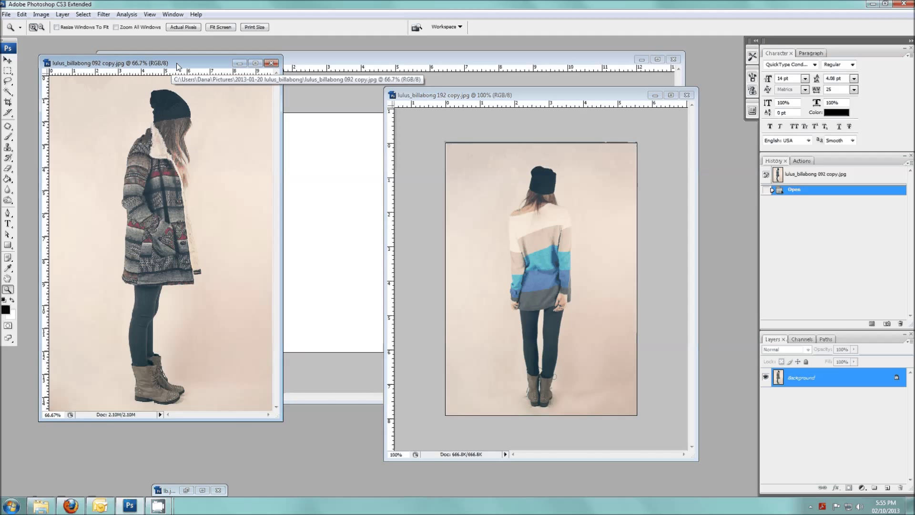
{"action": "left_click", "coordinate": [41, 14]}
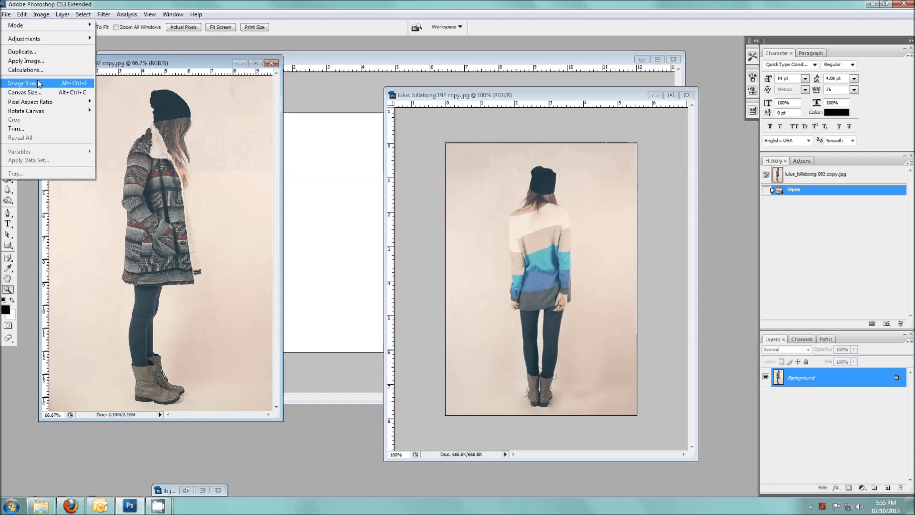
{"action": "left_click", "coordinate": [21, 83]}
{"action": "type", "text": "400"}
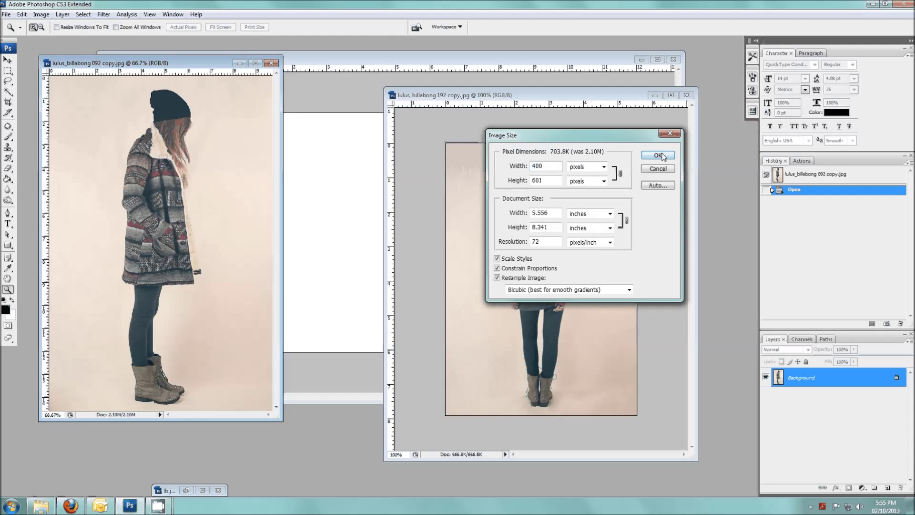
{"action": "left_click", "coordinate": [662, 156]}
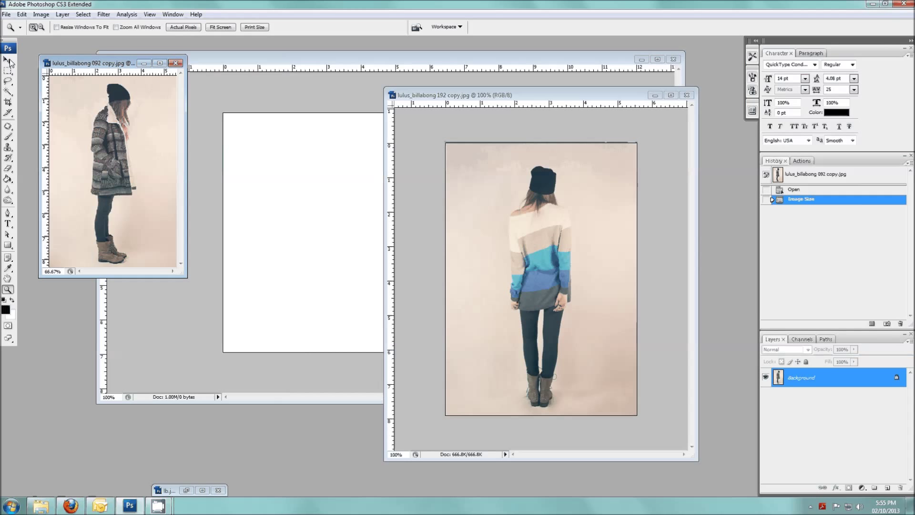
{"action": "left_click", "coordinate": [8, 60]}
Copy the side-view photo onto Untitled-1, then place the back-view photo on the right
{"action": "left_click_drag", "start_coordinate": [477, 95], "coordinate": [532, 93]}
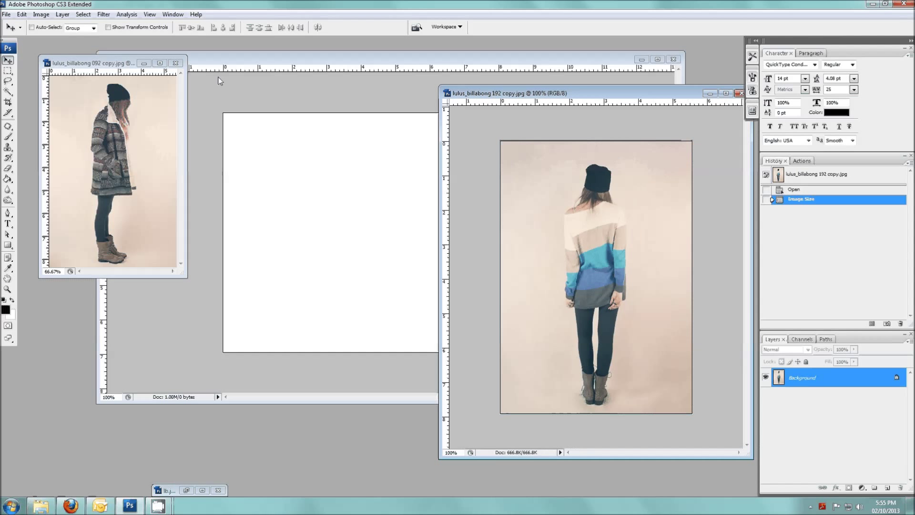
{"action": "left_click", "coordinate": [115, 137]}
{"action": "left_click_drag", "start_coordinate": [115, 137], "coordinate": [304, 177]}
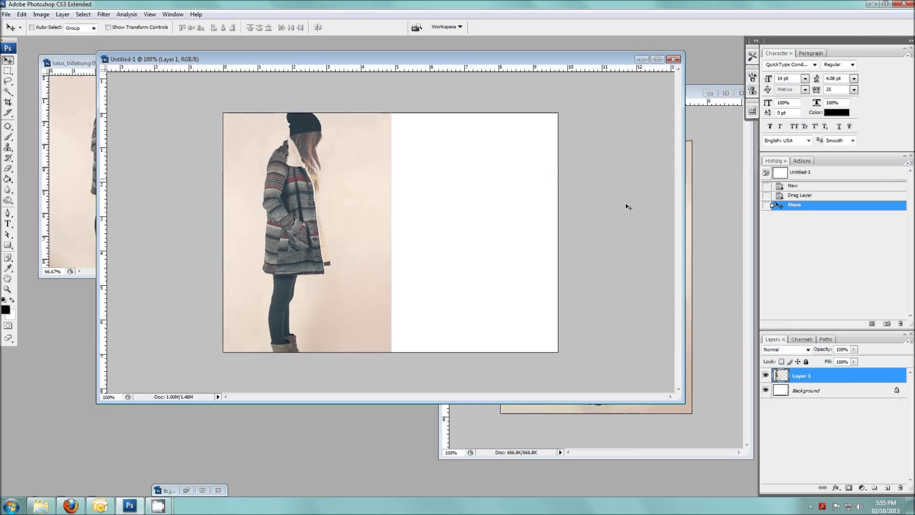
{"action": "left_click", "coordinate": [723, 185]}
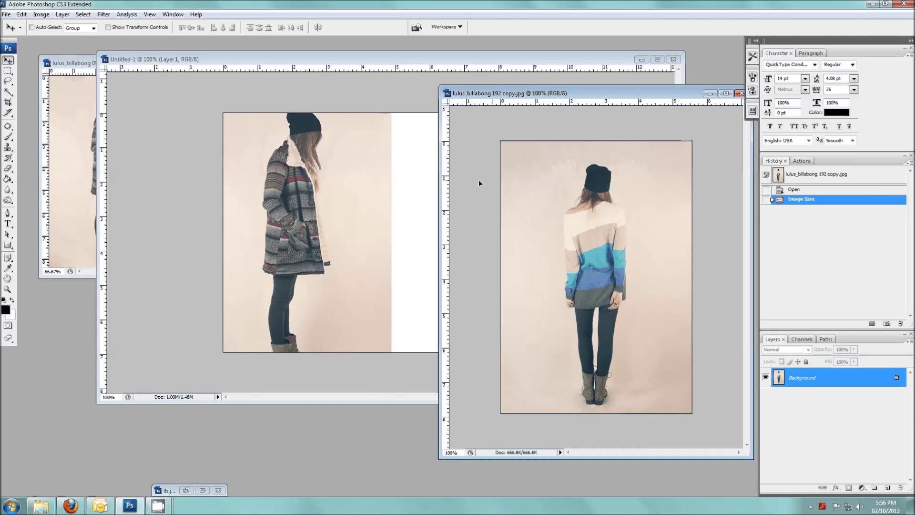
{"action": "mouse_move", "coordinate": [479, 180]}
{"action": "left_mouse_down"}
{"action": "mouse_move", "coordinate": [438, 185]}
{"action": "mouse_move", "coordinate": [474, 194]}
{"action": "left_mouse_up"}
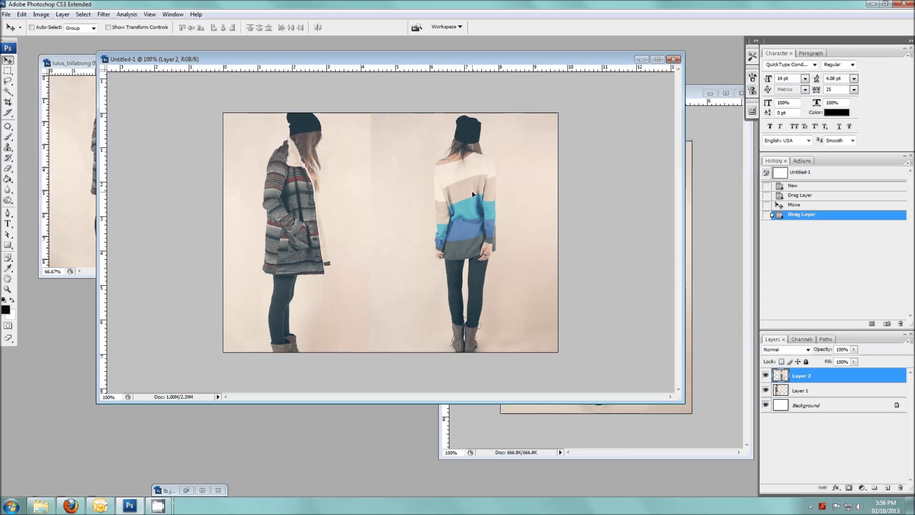
{"action": "key", "text": "m"}
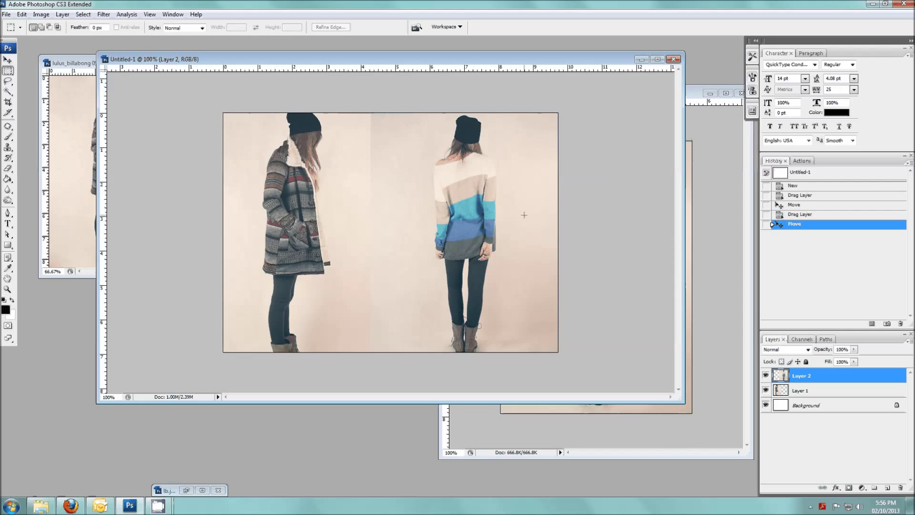
Scale the back-view photo (Layer 2) to about 88% and nudge it slightly left
{"action": "right_click", "coordinate": [524, 166]}
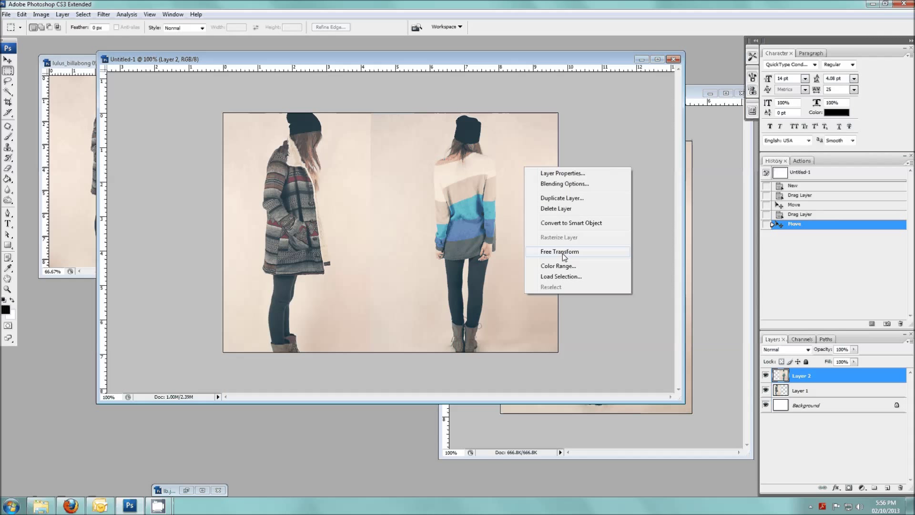
{"action": "left_click", "coordinate": [560, 252]}
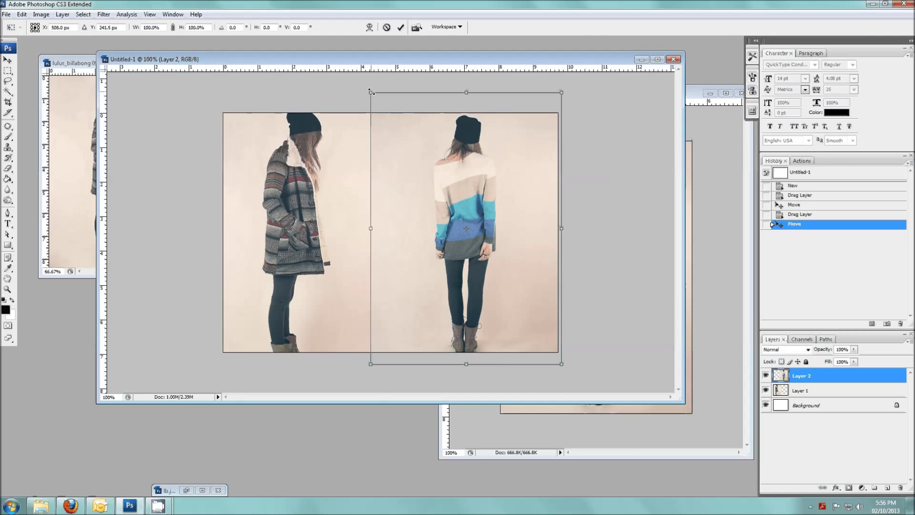
{"action": "left_click_drag", "start_coordinate": [371, 93], "coordinate": [384, 107]}
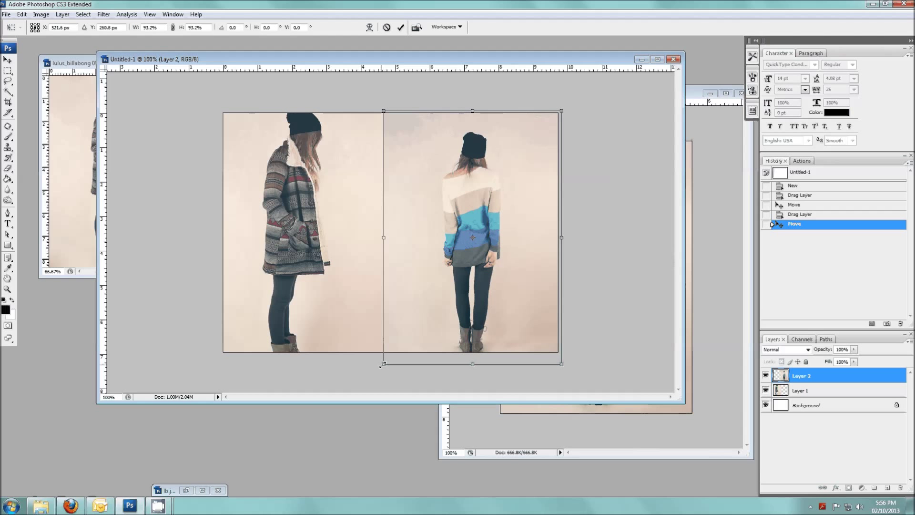
{"action": "left_click_drag", "start_coordinate": [382, 363], "coordinate": [391, 354]}
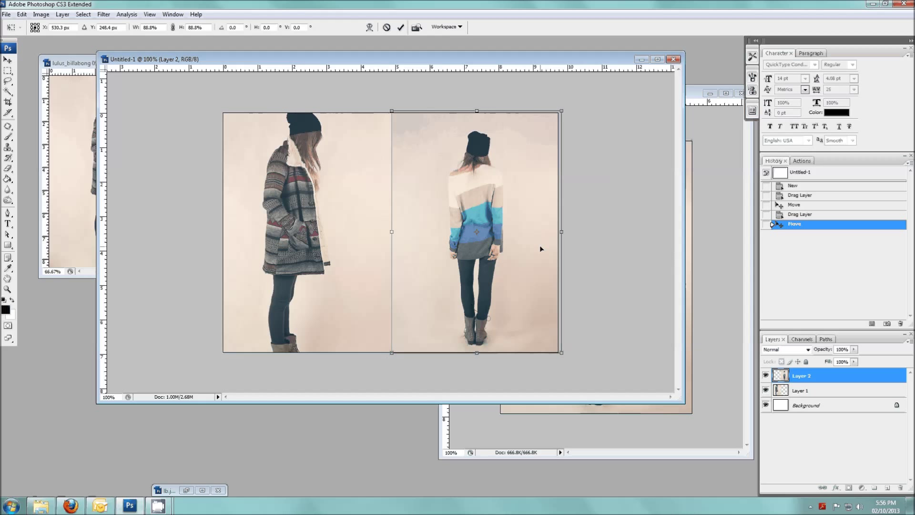
{"action": "key", "text": "Return"}
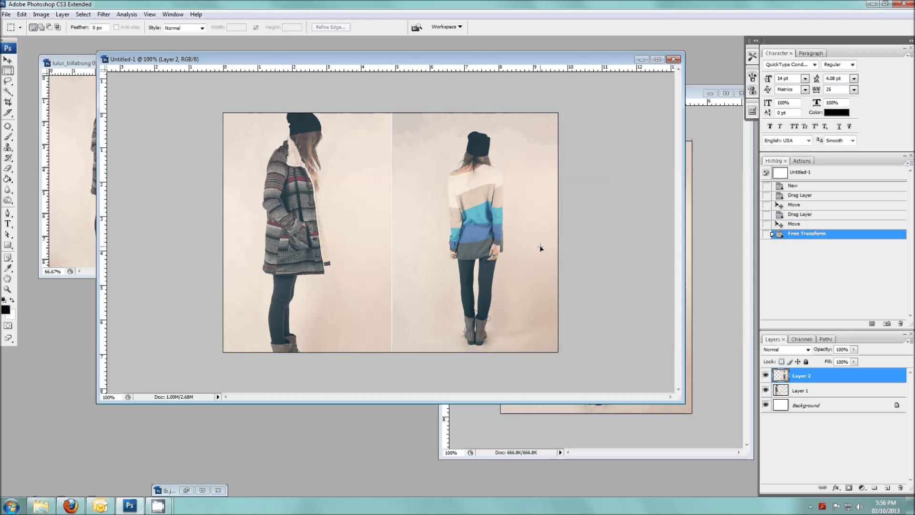
{"action": "left_click", "coordinate": [8, 60]}
{"action": "left_click_drag", "start_coordinate": [499, 196], "coordinate": [497, 194]}
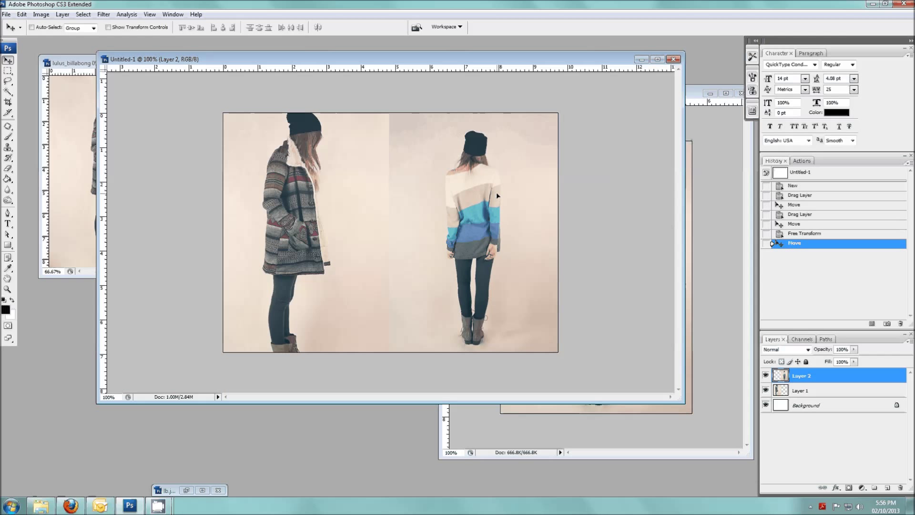
Scale the side-view photo (Layer 1) to about 85% and nudge it right toward the strip
{"action": "left_click", "coordinate": [808, 390]}
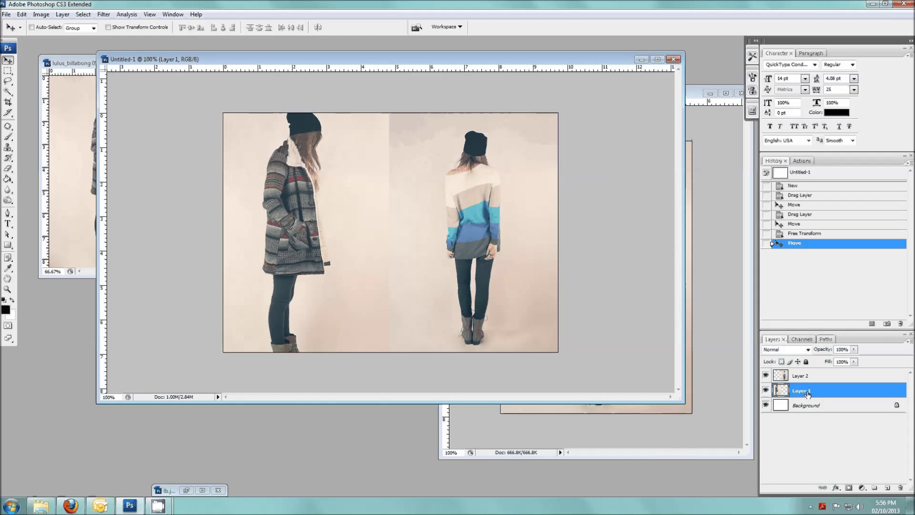
{"action": "key", "text": "m"}
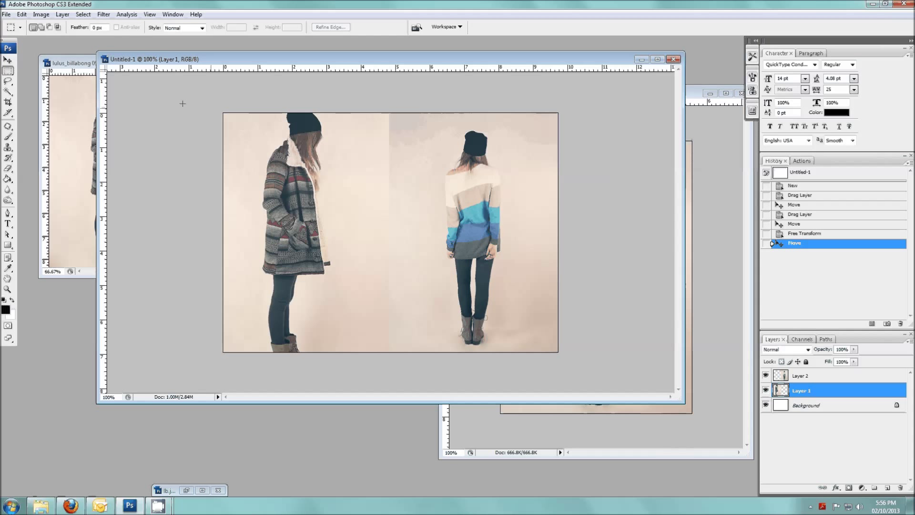
{"action": "right_click", "coordinate": [327, 153]}
{"action": "left_click", "coordinate": [377, 238]}
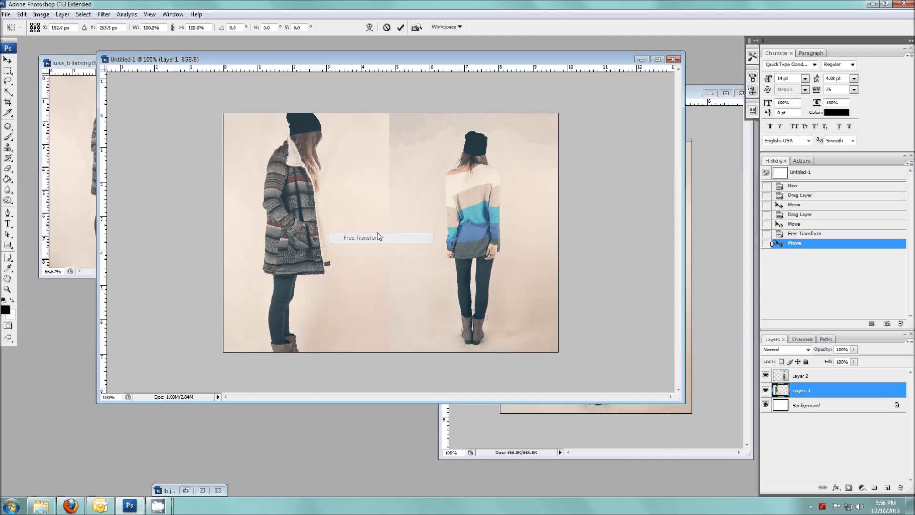
{"action": "left_click_drag", "start_coordinate": [201, 94], "coordinate": [211, 112]}
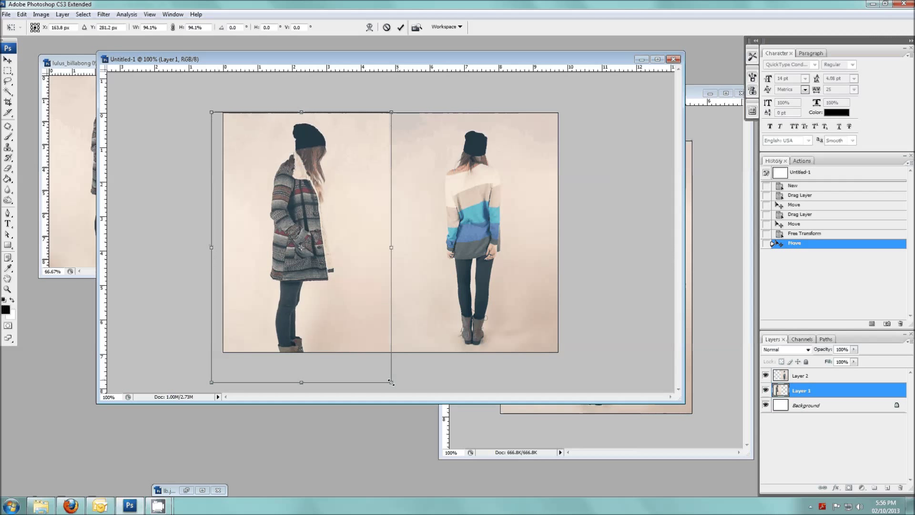
{"action": "left_click_drag", "start_coordinate": [392, 382], "coordinate": [374, 351]}
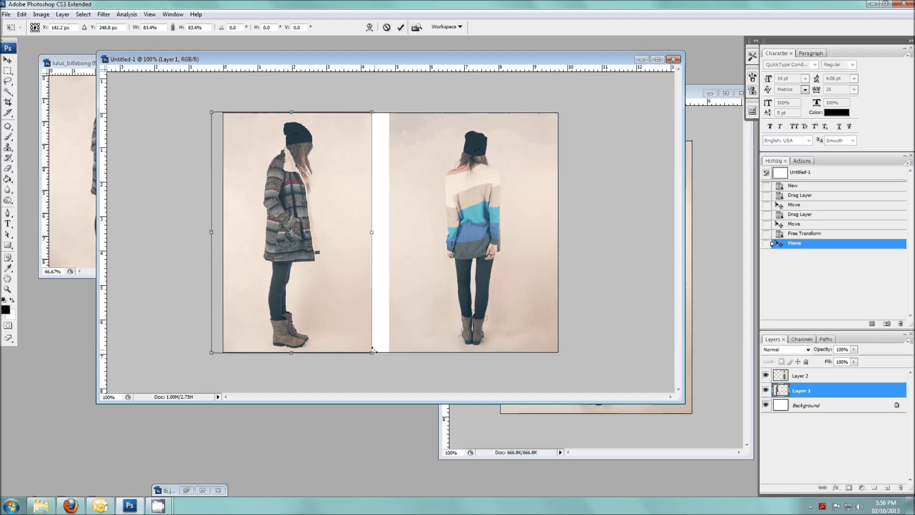
{"action": "key", "text": "Return"}
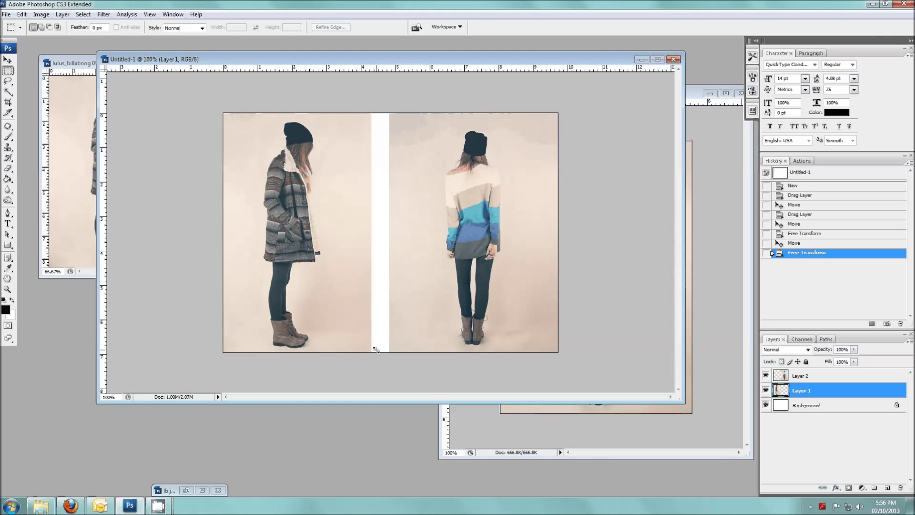
{"action": "key", "text": "v"}
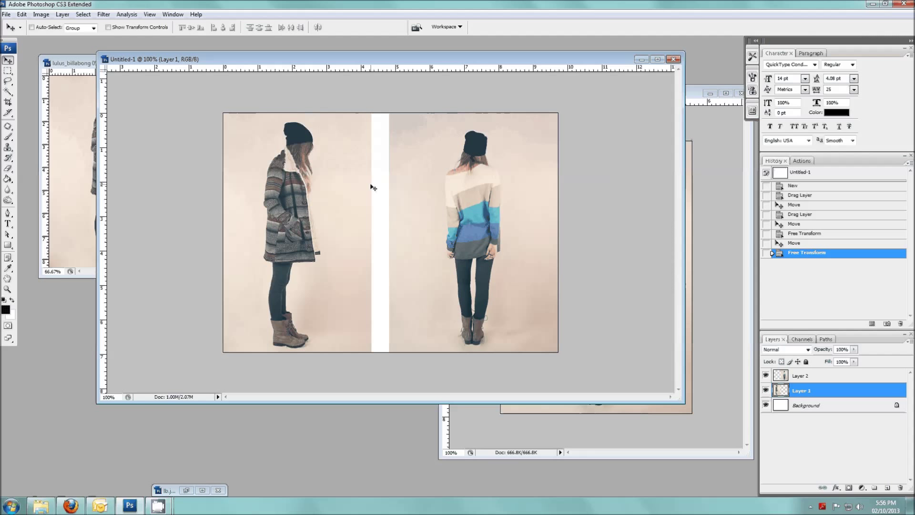
{"action": "key", "text": "shift+Right"}
{"action": "key", "text": "shift+Right"}
{"action": "key", "text": "shift+Right"}
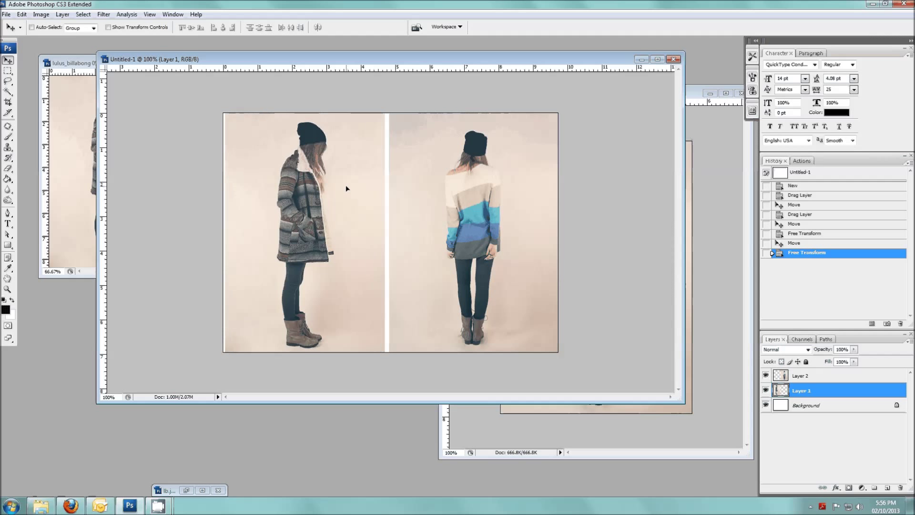
{"action": "key", "text": "Left"}
{"action": "key", "text": "Left"}
{"action": "key", "text": "Left"}
{"action": "key", "text": "Left"}
{"action": "key", "text": "Left"}
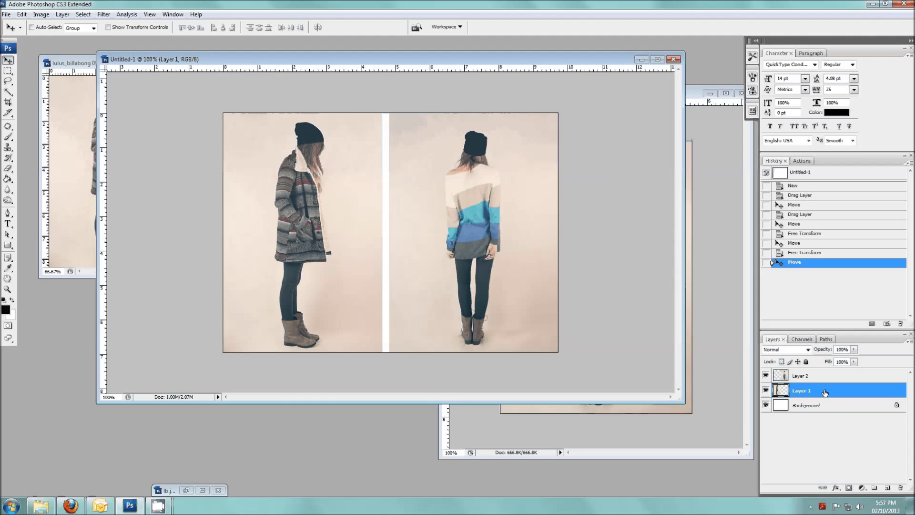
Select Layer 2 and slide the back-view photo left against the side-view photo
{"action": "right_click", "coordinate": [506, 206]}
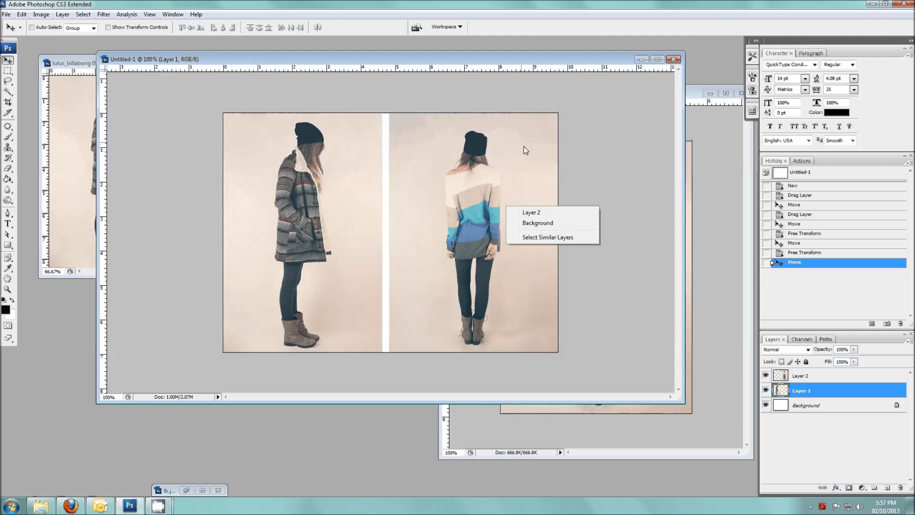
{"action": "right_click", "coordinate": [468, 150]}
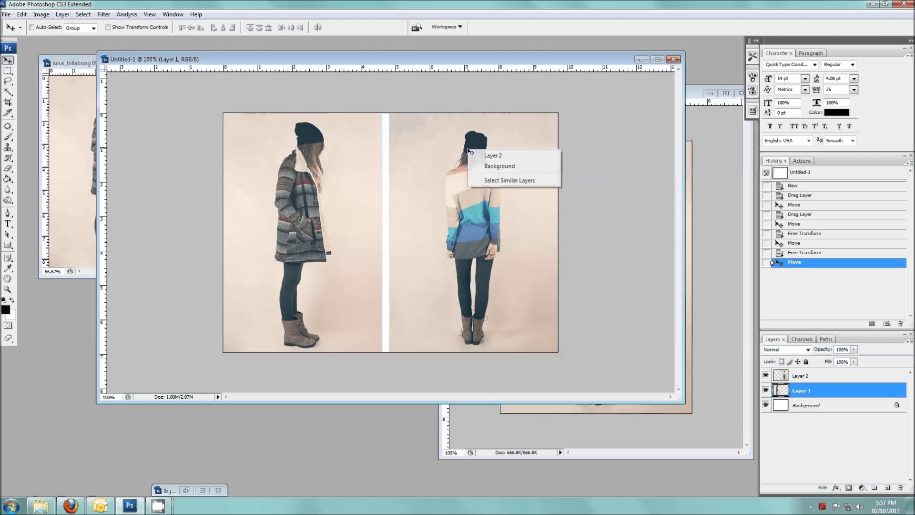
{"action": "left_click", "coordinate": [497, 157]}
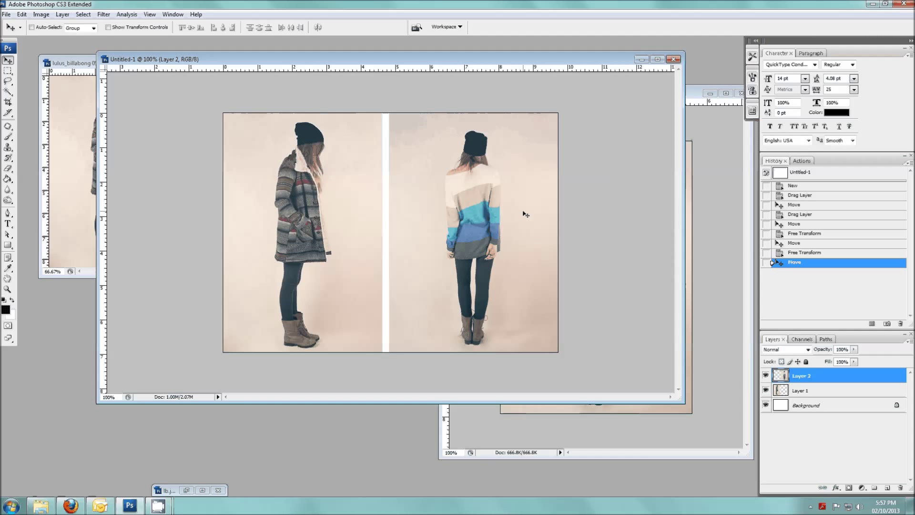
{"action": "left_click_drag", "start_coordinate": [526, 215], "coordinate": [472, 202]}
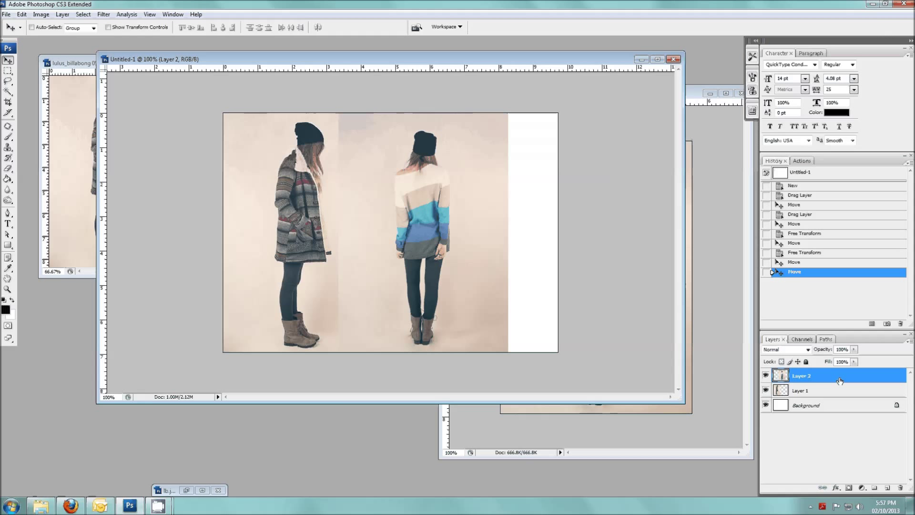
Expand the Layers panel and attach a white layer mask to Layer 2
{"action": "left_click", "coordinate": [171, 15]}
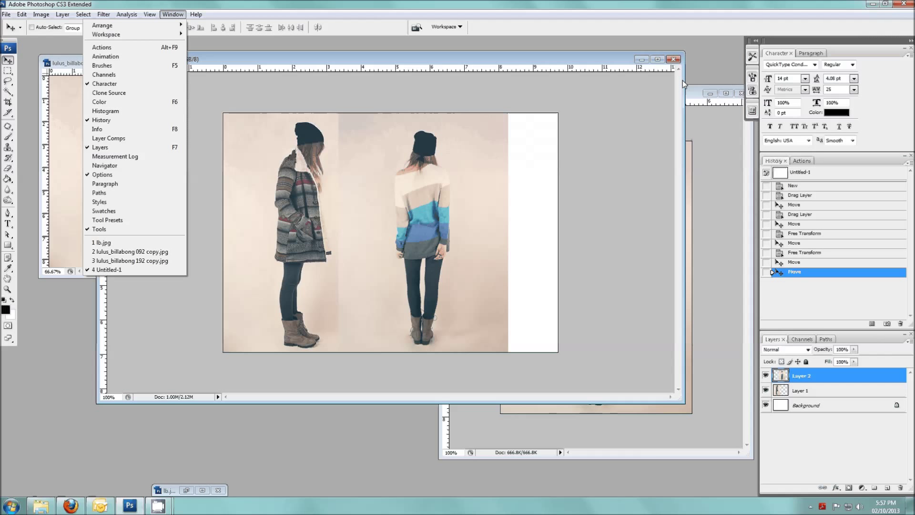
{"action": "left_click_drag", "start_coordinate": [859, 339], "coordinate": [849, 482]}
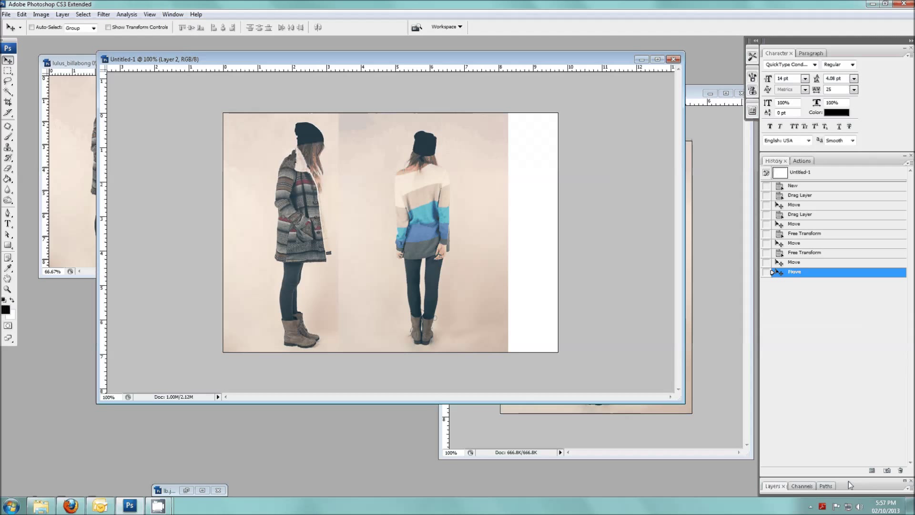
{"action": "double_click", "coordinate": [849, 482]}
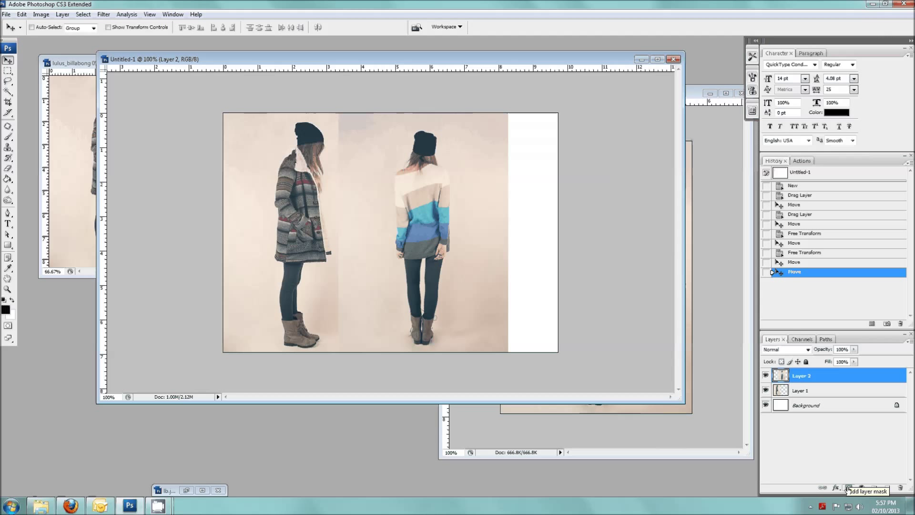
{"action": "left_click", "coordinate": [849, 489]}
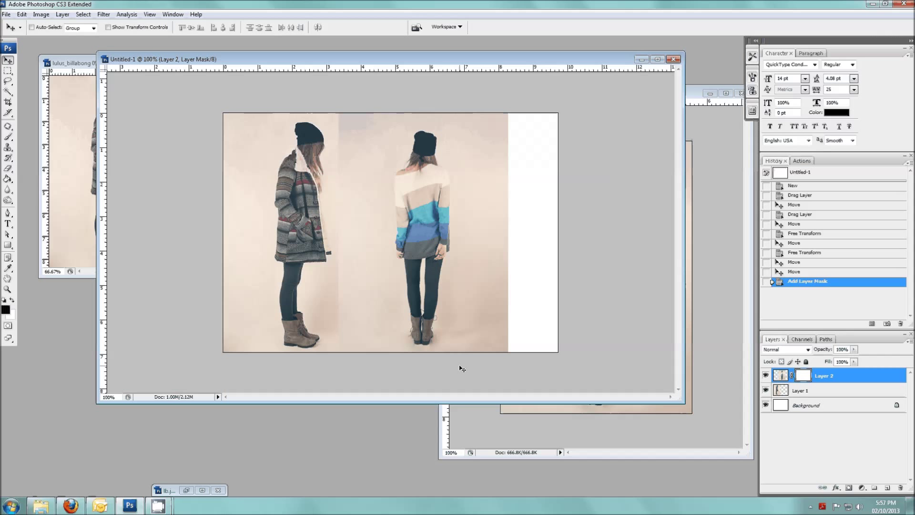
Choose the Gradient tool set to the Linear gradient style
{"action": "left_click", "coordinate": [7, 180]}
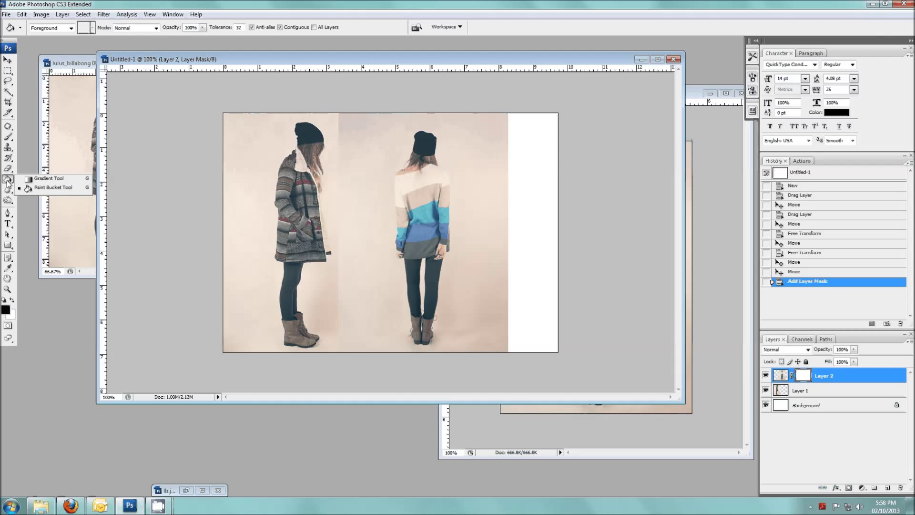
{"action": "left_click", "coordinate": [43, 182]}
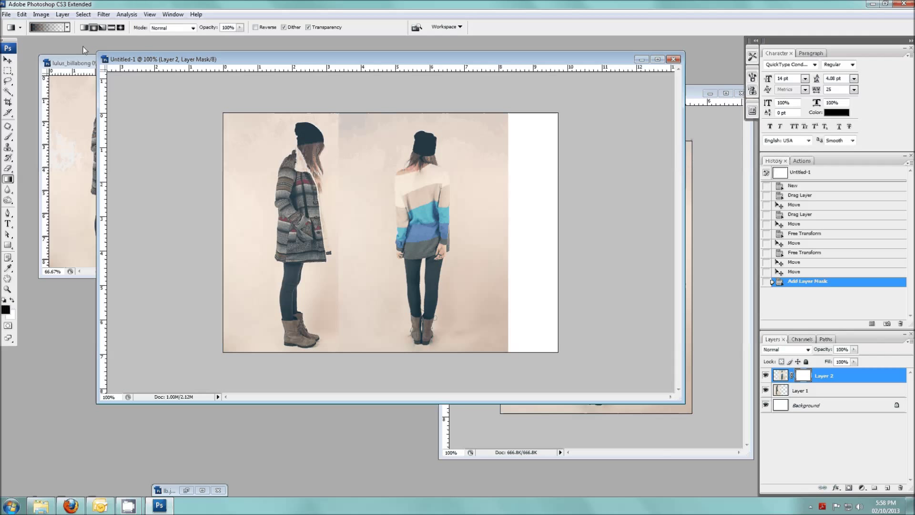
{"action": "left_click", "coordinate": [94, 28]}
{"action": "left_click", "coordinate": [83, 28]}
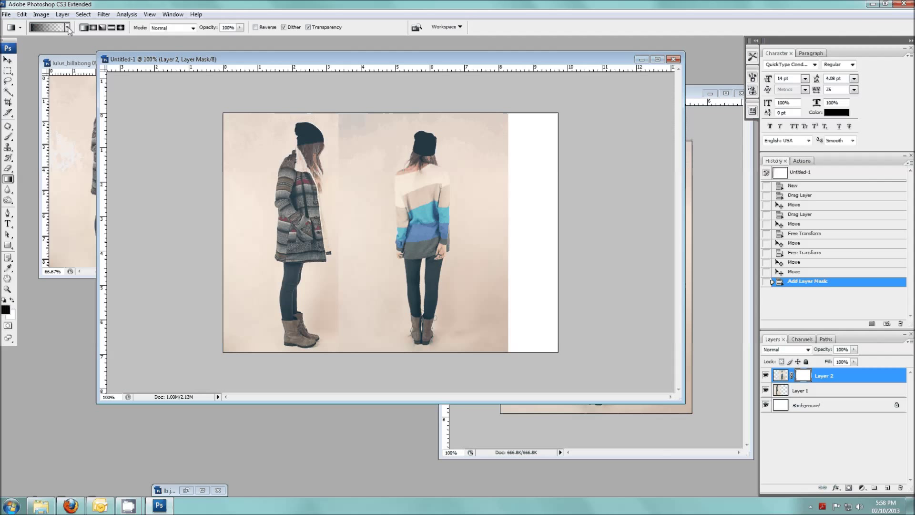
Pick the second gradient preset and drag it across the seam between the women
{"action": "left_click", "coordinate": [68, 27]}
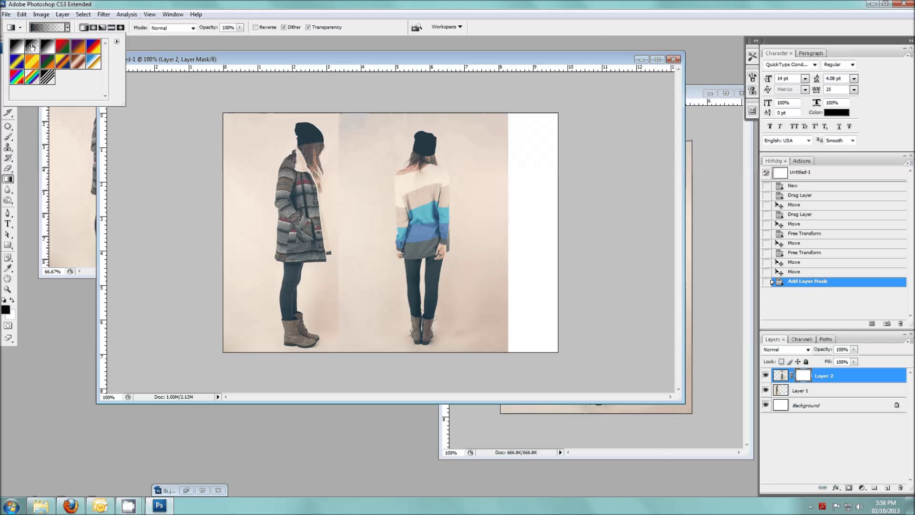
{"action": "left_click", "coordinate": [35, 49]}
{"action": "key", "text": "Return"}
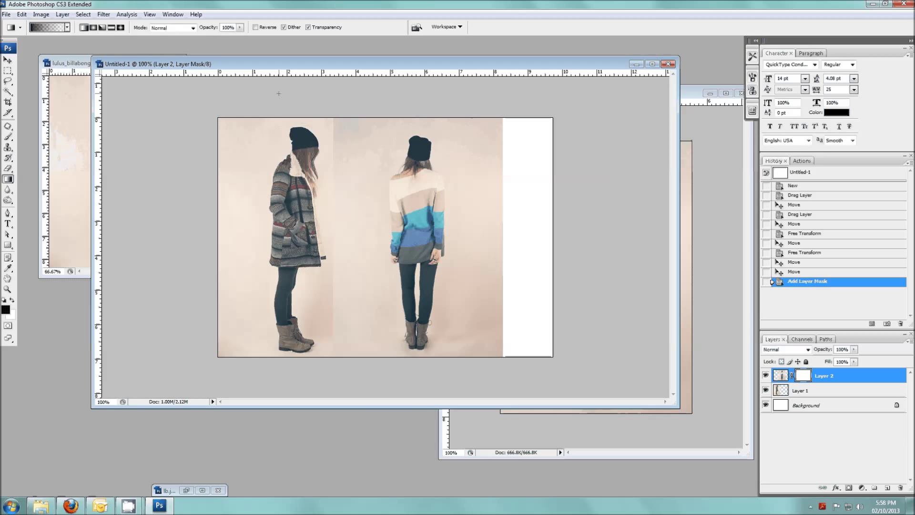
{"action": "left_click_drag", "start_coordinate": [299, 67], "coordinate": [295, 82]}
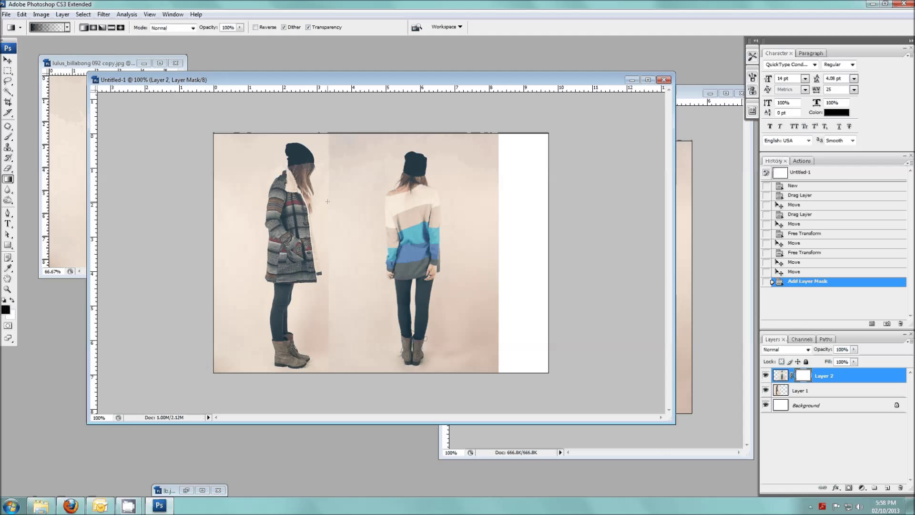
{"action": "left_click_drag", "start_coordinate": [326, 202], "coordinate": [366, 201]}
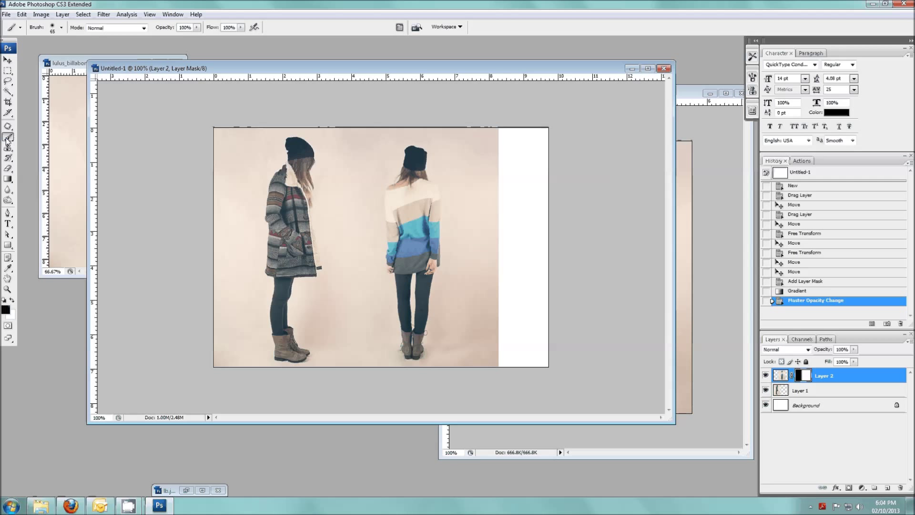
Paint on Layer 2's mask over the right-hand woman with a 65 px soft brush
{"action": "left_click", "coordinate": [61, 29]}
{"action": "left_click", "coordinate": [180, 67]}
{"action": "mouse_move", "coordinate": [368, 159]}
{"action": "left_mouse_down"}
{"action": "mouse_move", "coordinate": [501, 176]}
{"action": "mouse_move", "coordinate": [495, 225]}
{"action": "mouse_move", "coordinate": [509, 309]}
{"action": "mouse_move", "coordinate": [452, 346]}
{"action": "left_mouse_up"}
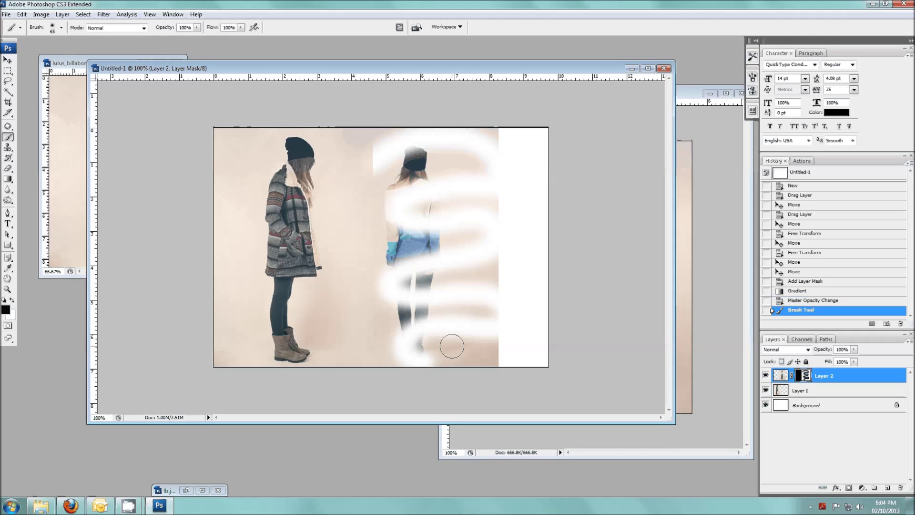
Check Layer 2's mask options, retarget the mask, and swap foreground and background colours
{"action": "double_click", "coordinate": [810, 376]}
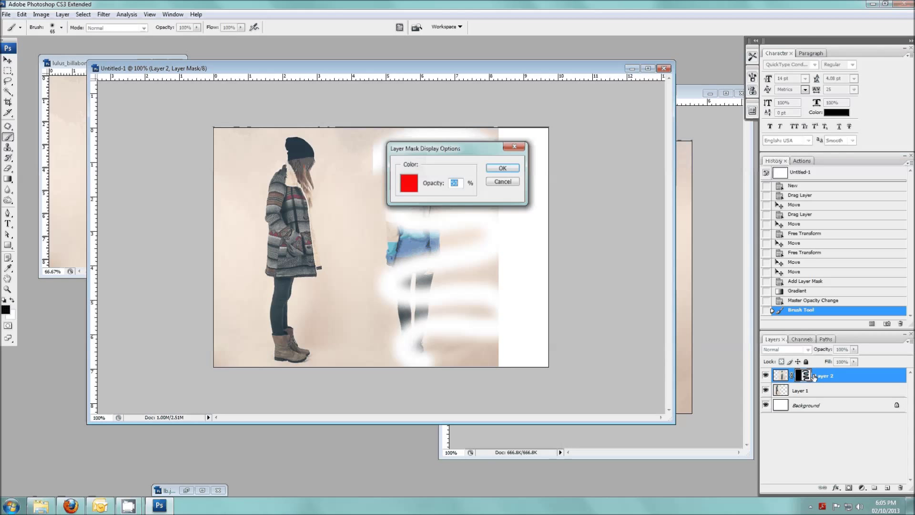
{"action": "left_click", "coordinate": [510, 182]}
{"action": "left_click", "coordinate": [779, 378]}
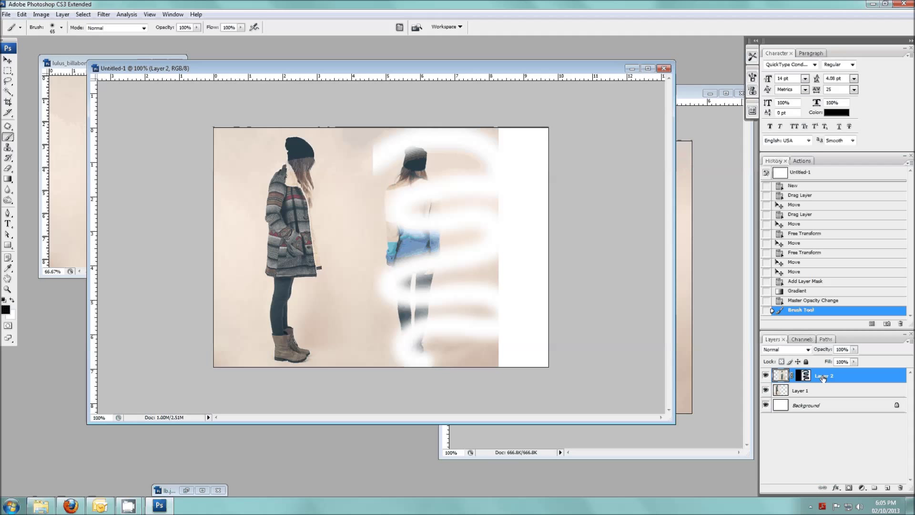
{"action": "left_click", "coordinate": [806, 376]}
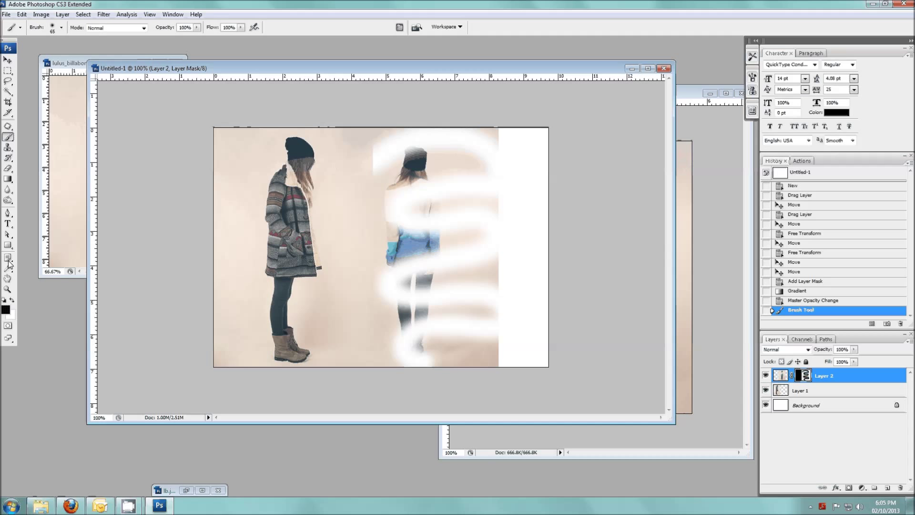
{"action": "left_click", "coordinate": [12, 301]}
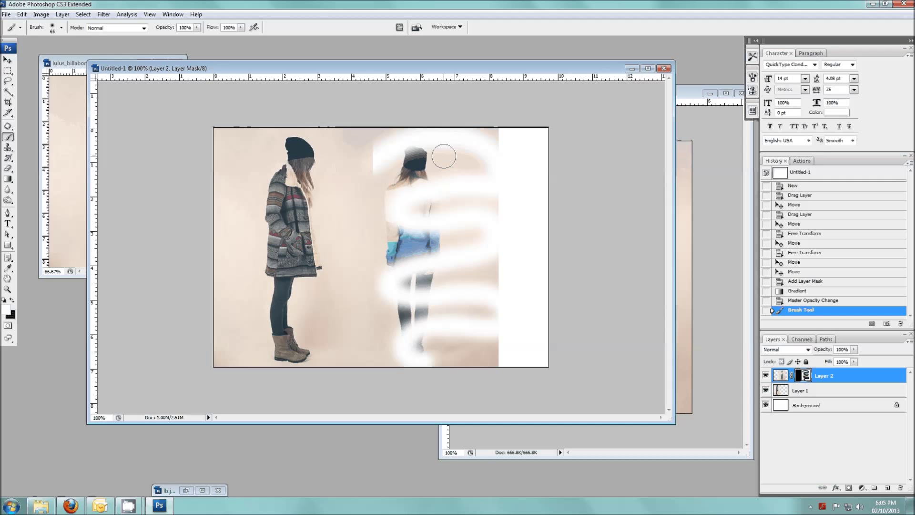
Paint out the white streaks beside the shoulders, left of the hat and above the head
{"action": "mouse_move", "coordinate": [444, 156]}
{"action": "left_mouse_down"}
{"action": "mouse_move", "coordinate": [469, 184]}
{"action": "mouse_move", "coordinate": [468, 164]}
{"action": "mouse_move", "coordinate": [422, 127]}
{"action": "mouse_move", "coordinate": [445, 203]}
{"action": "mouse_move", "coordinate": [400, 273]}
{"action": "mouse_move", "coordinate": [446, 363]}
{"action": "mouse_move", "coordinate": [420, 322]}
{"action": "left_mouse_up"}
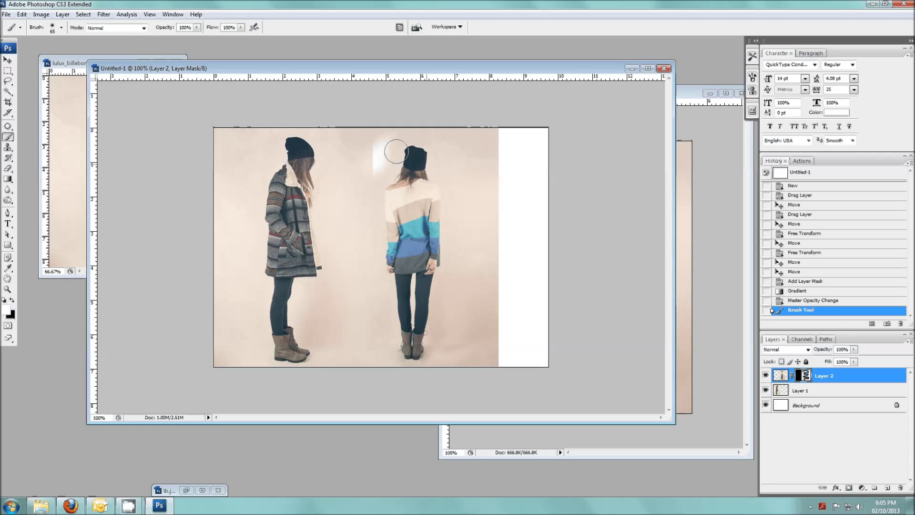
{"action": "left_click_drag", "start_coordinate": [397, 151], "coordinate": [381, 143]}
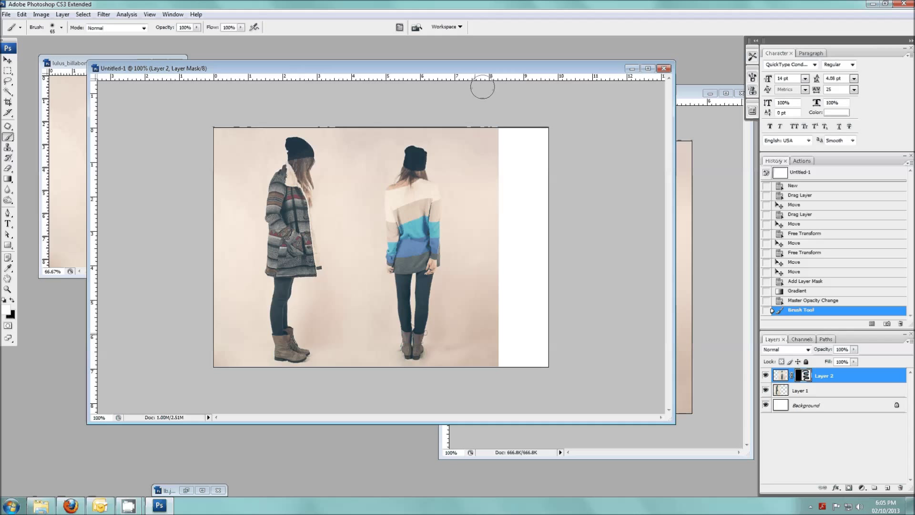
{"action": "left_click_drag", "start_coordinate": [482, 86], "coordinate": [485, 63]}
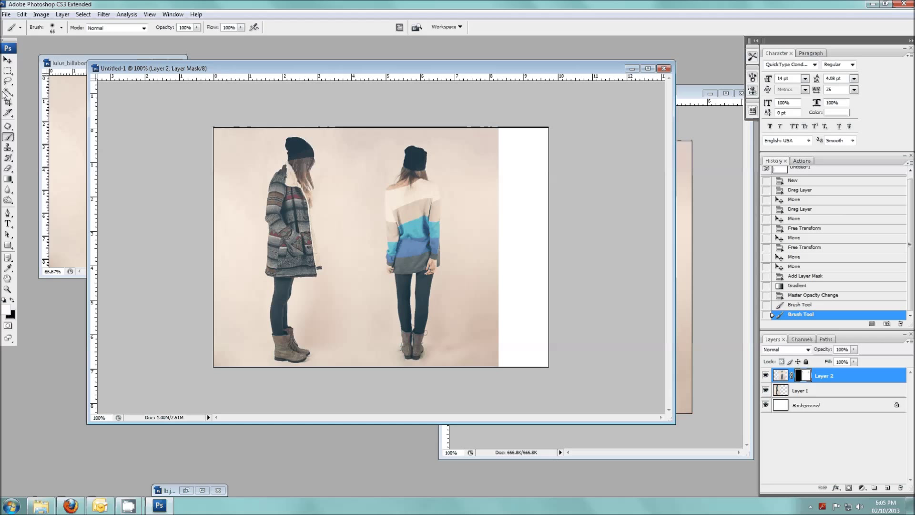
{"action": "key", "text": "v"}
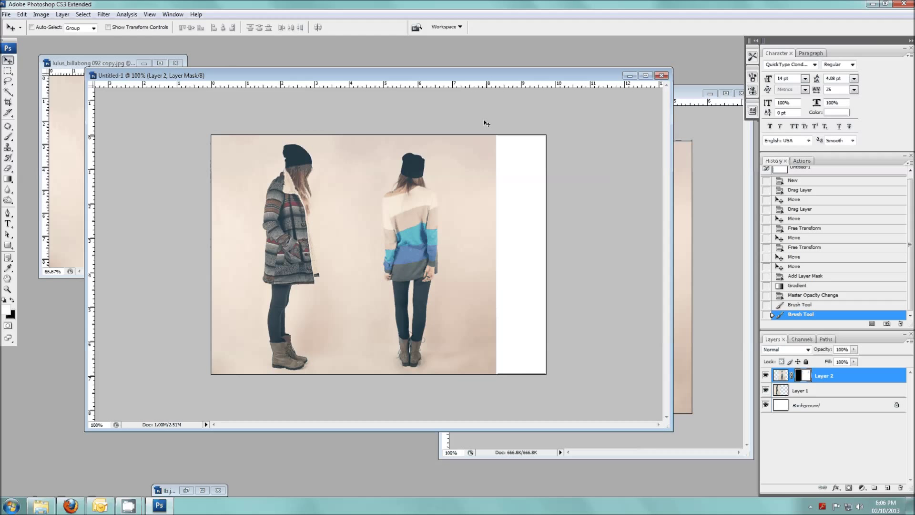
Crop the composite to the photo area, trimming away the white strip on the right
{"action": "left_click", "coordinate": [8, 102]}
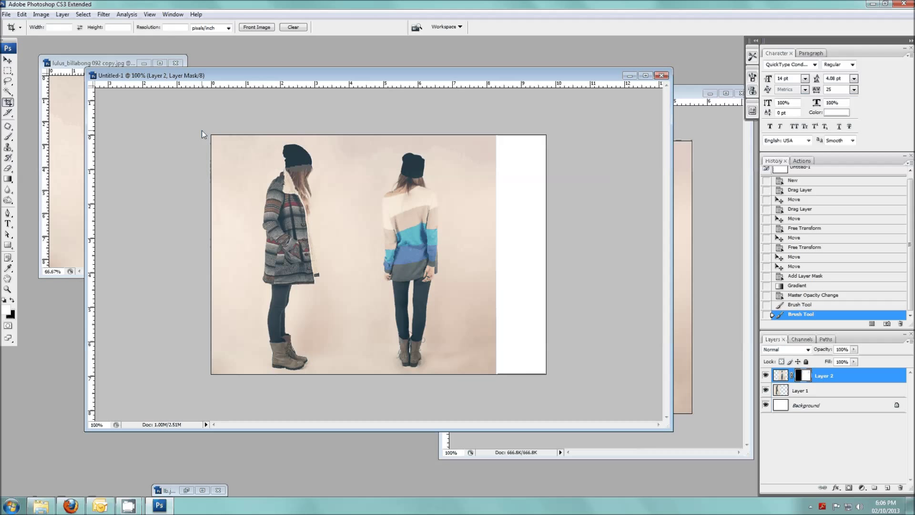
{"action": "left_click_drag", "start_coordinate": [211, 135], "coordinate": [496, 379]}
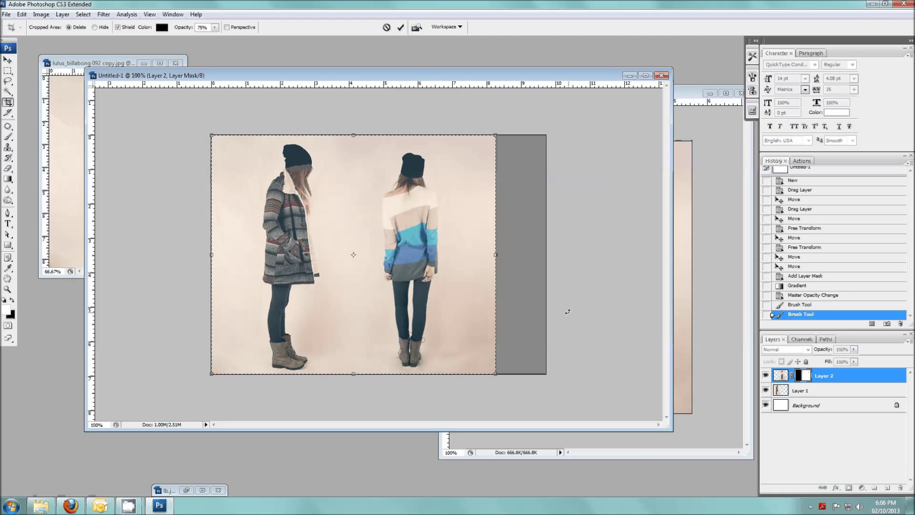
{"action": "key", "text": "Return"}
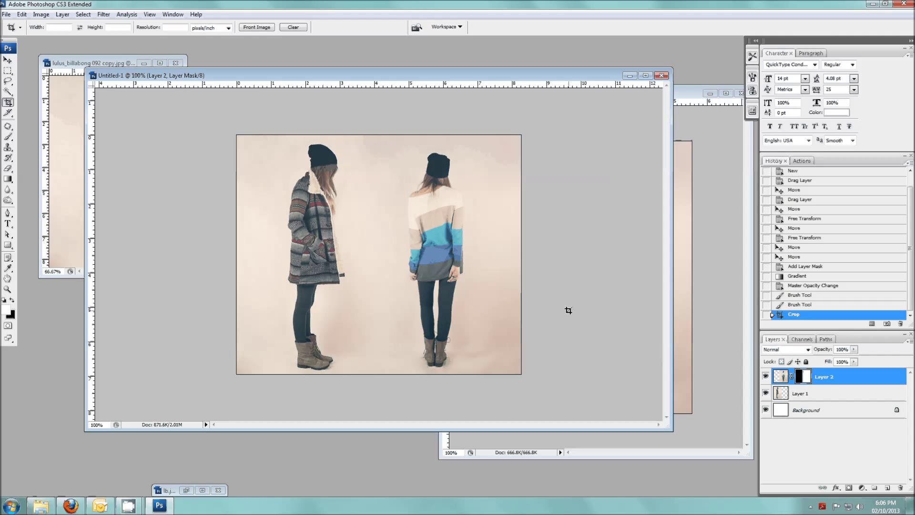
{"action": "left_click", "coordinate": [8, 61]}
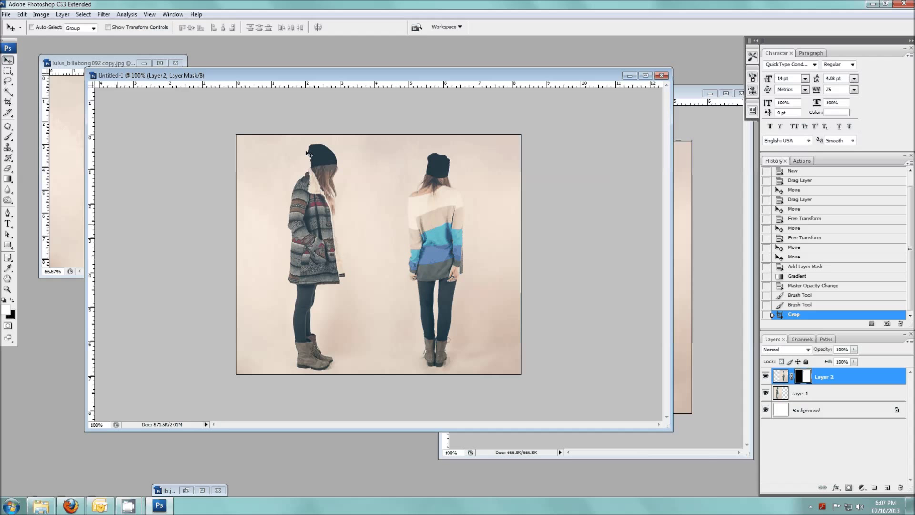
Check the seam at 200%, return to 100%, and shrink the Untitled-1 window to reveal the other photo
{"action": "left_click", "coordinate": [8, 289]}
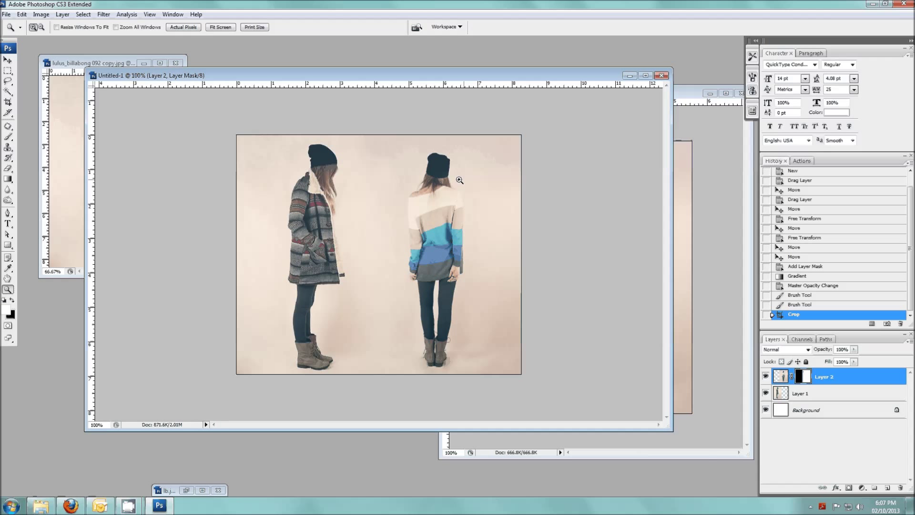
{"action": "left_click", "coordinate": [363, 261]}
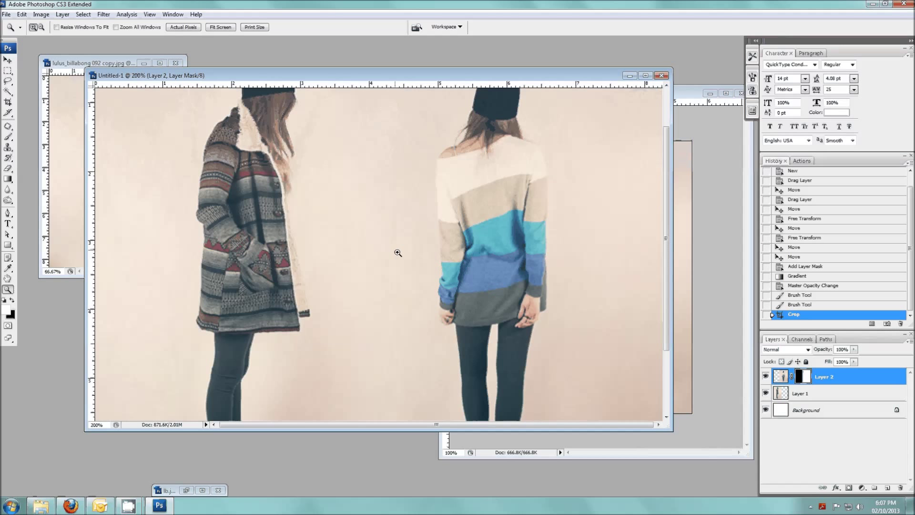
{"action": "scroll", "coordinate": [414, 123], "scroll_direction": "up", "scroll_amount": 3}
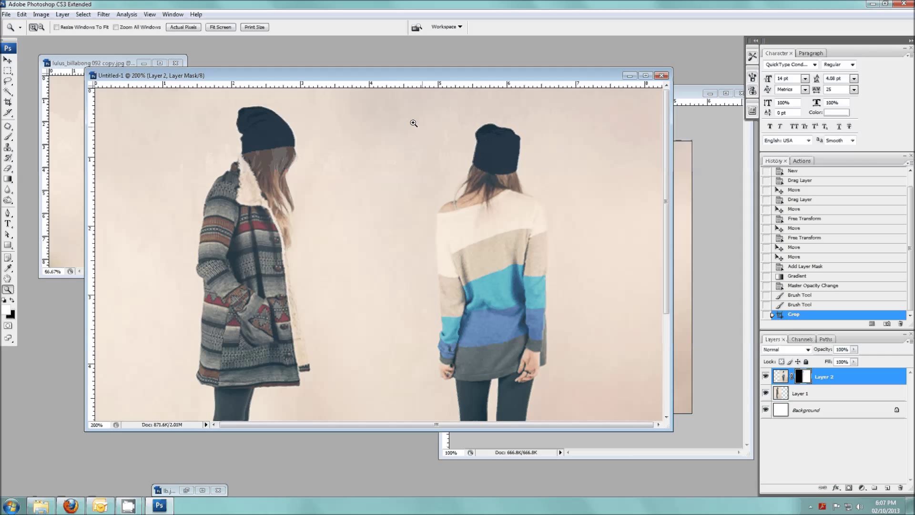
{"action": "scroll", "coordinate": [432, 301], "scroll_direction": "down", "scroll_amount": 1}
{"action": "scroll", "coordinate": [432, 293], "scroll_direction": "down", "scroll_amount": 1}
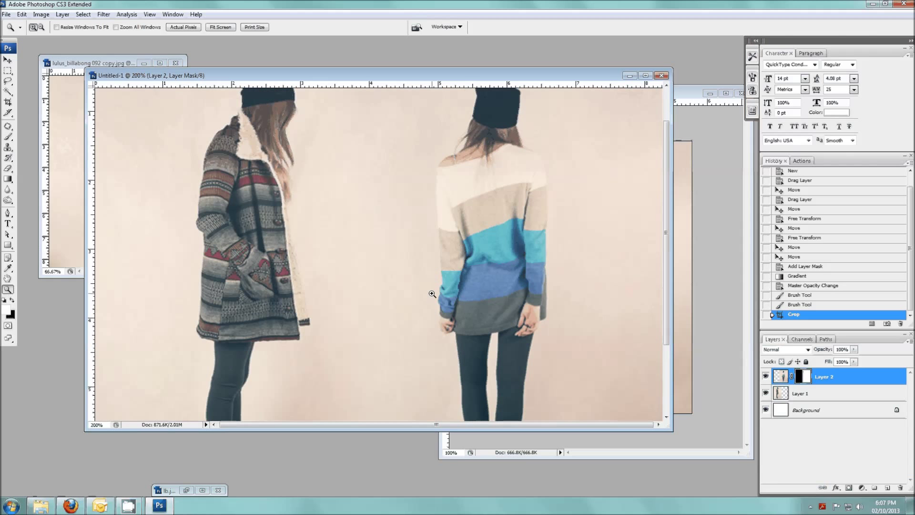
{"action": "left_click", "coordinate": [433, 294], "text": "alt"}
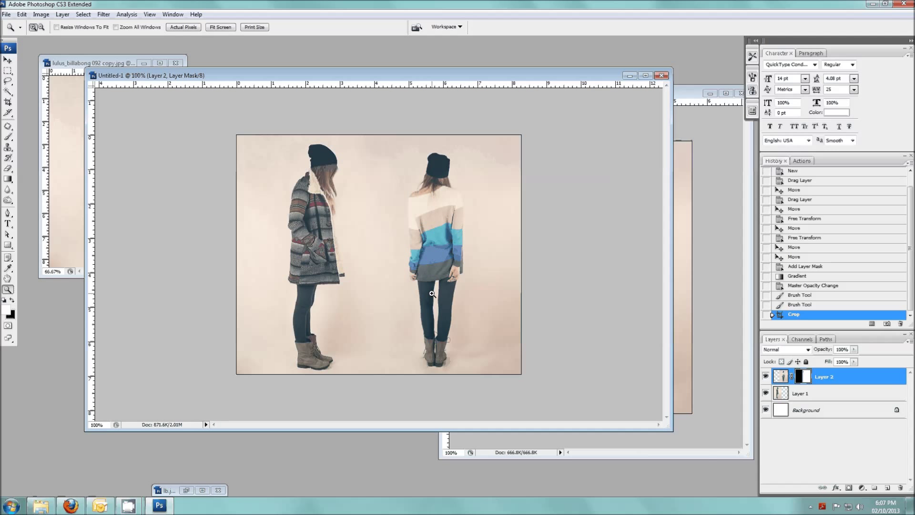
{"action": "left_click_drag", "start_coordinate": [668, 429], "coordinate": [433, 390]}
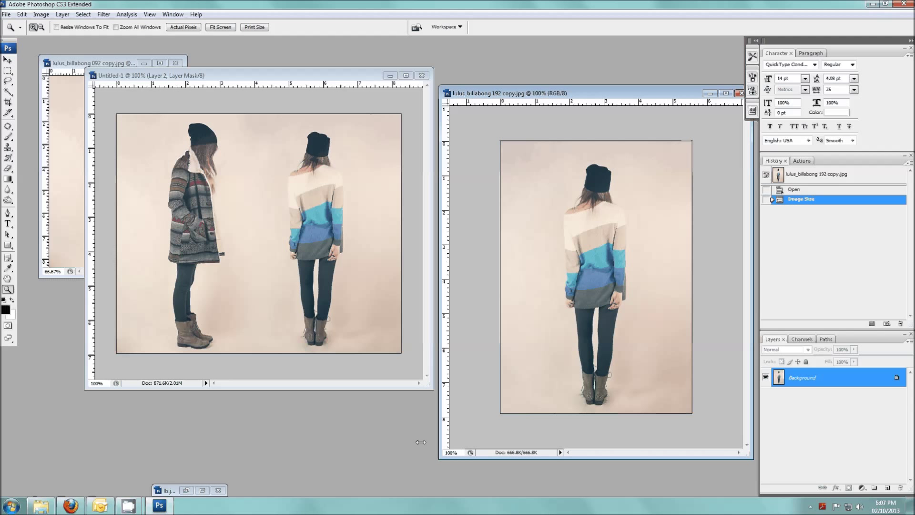
{"action": "left_click", "coordinate": [405, 355]}
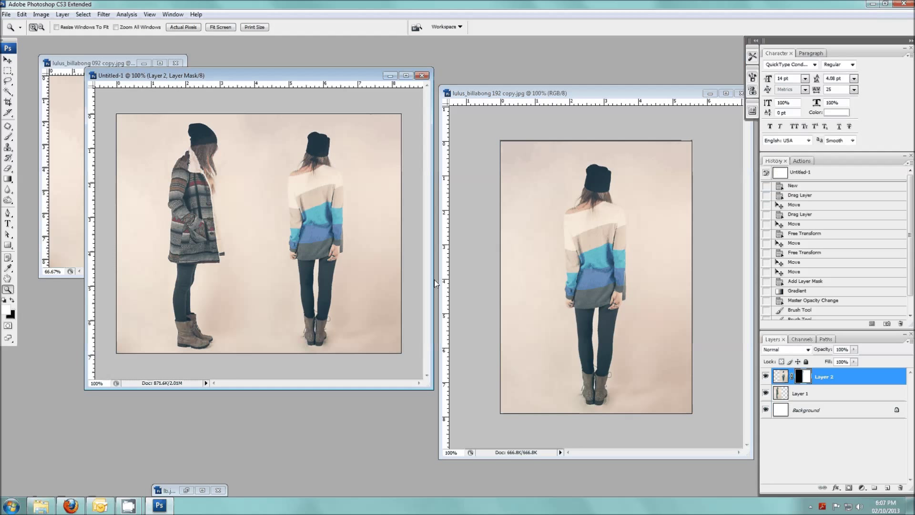